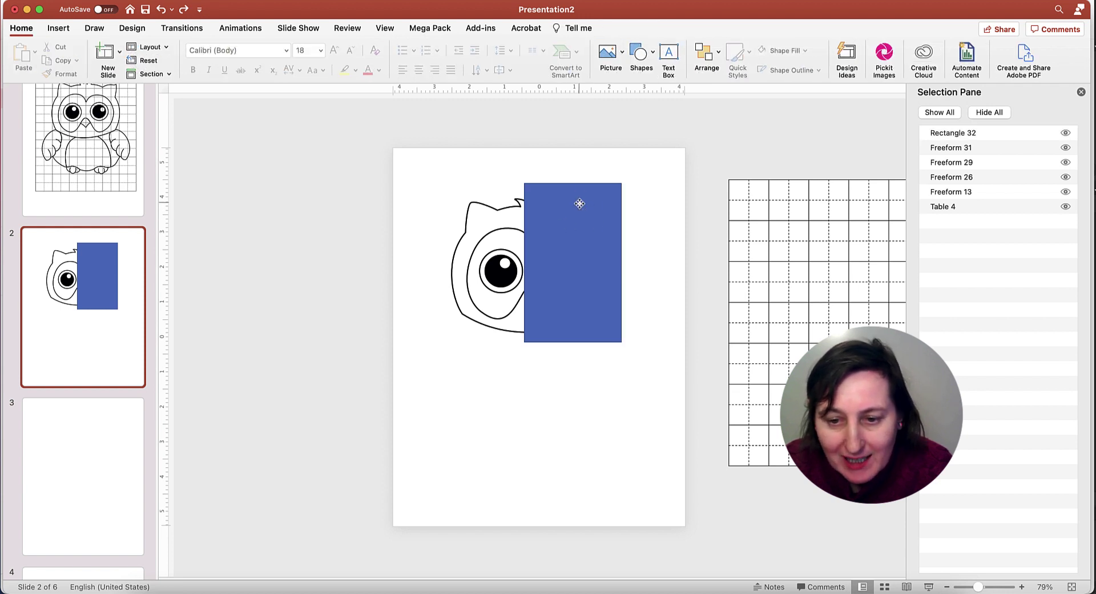
Select the owl freeforms, eye and blue rectangle, then subtract the rectangle to keep the left half
{"action": "left_click", "coordinate": [578, 203]}
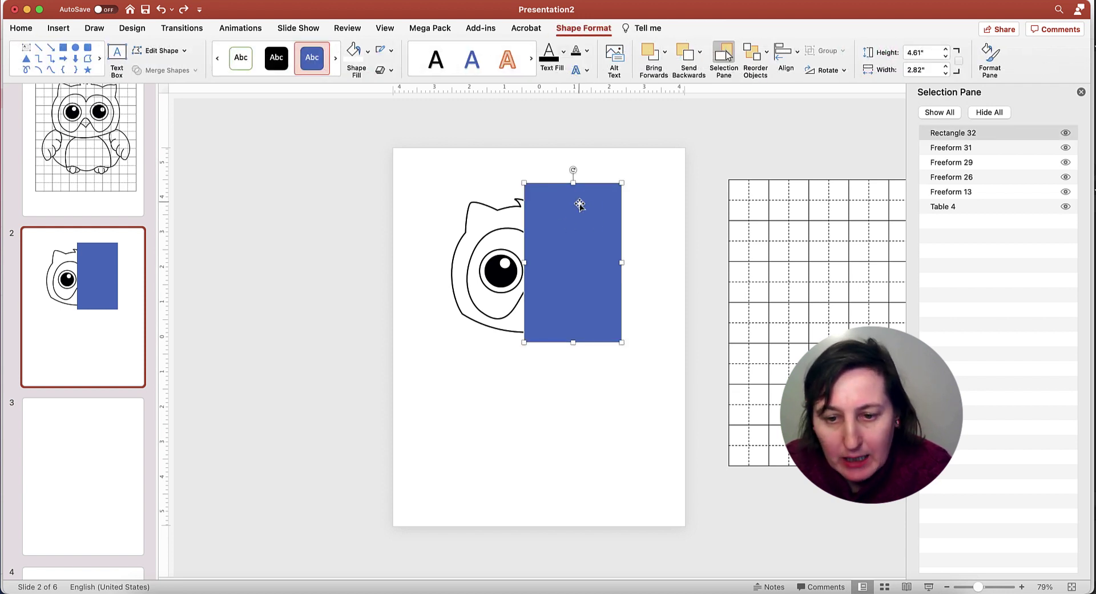
{"action": "left_click", "coordinate": [485, 169]}
{"action": "left_click", "coordinate": [468, 215]}
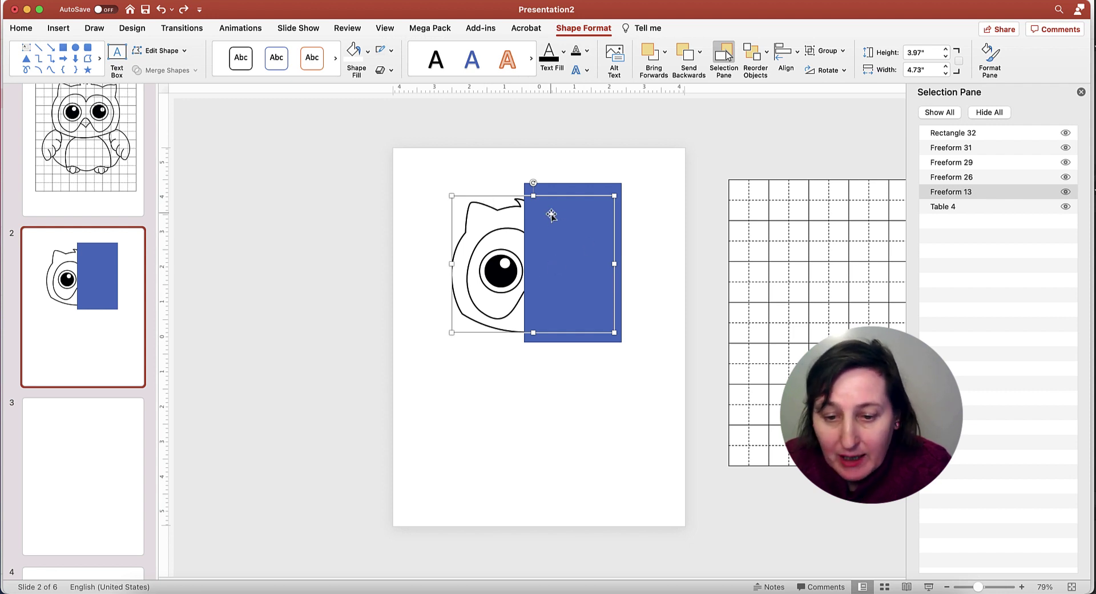
{"action": "left_click", "coordinate": [502, 231], "text": "shift"}
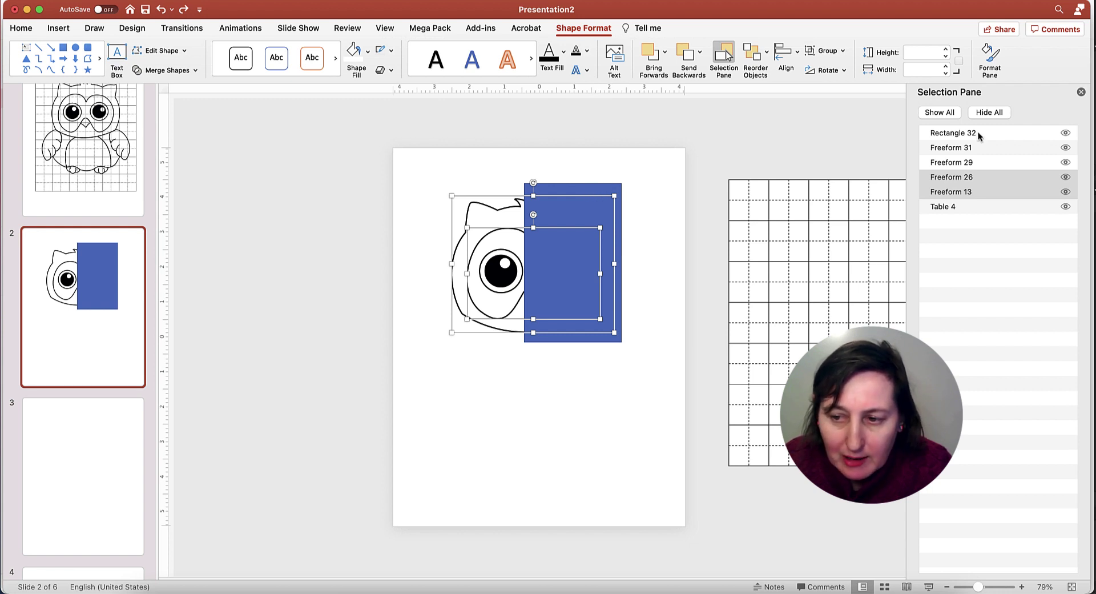
{"action": "left_click", "coordinate": [952, 133], "text": "super"}
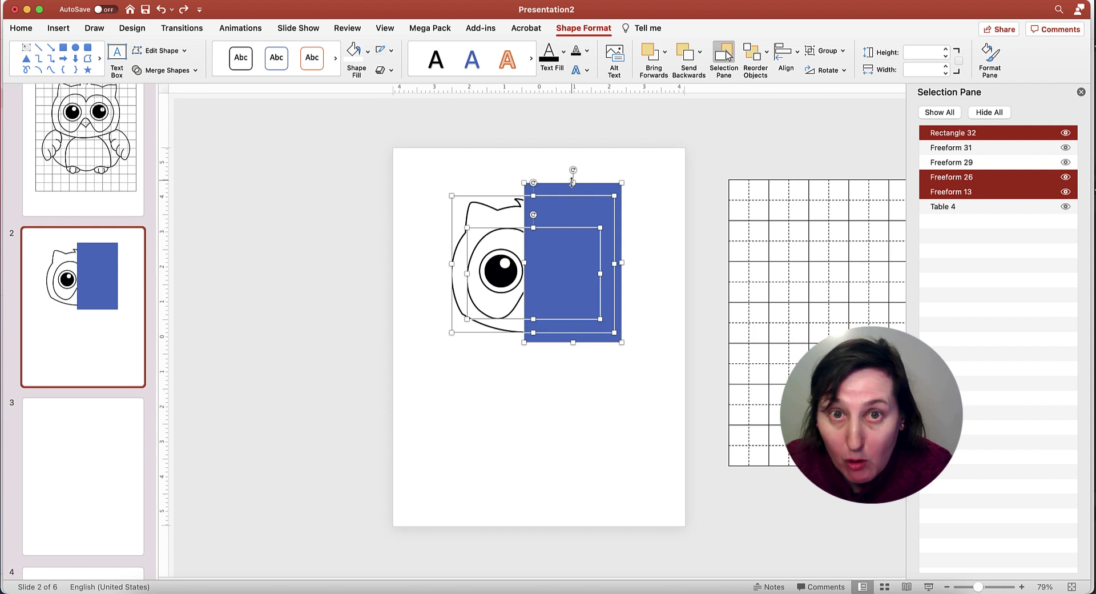
{"action": "left_click", "coordinate": [195, 72]}
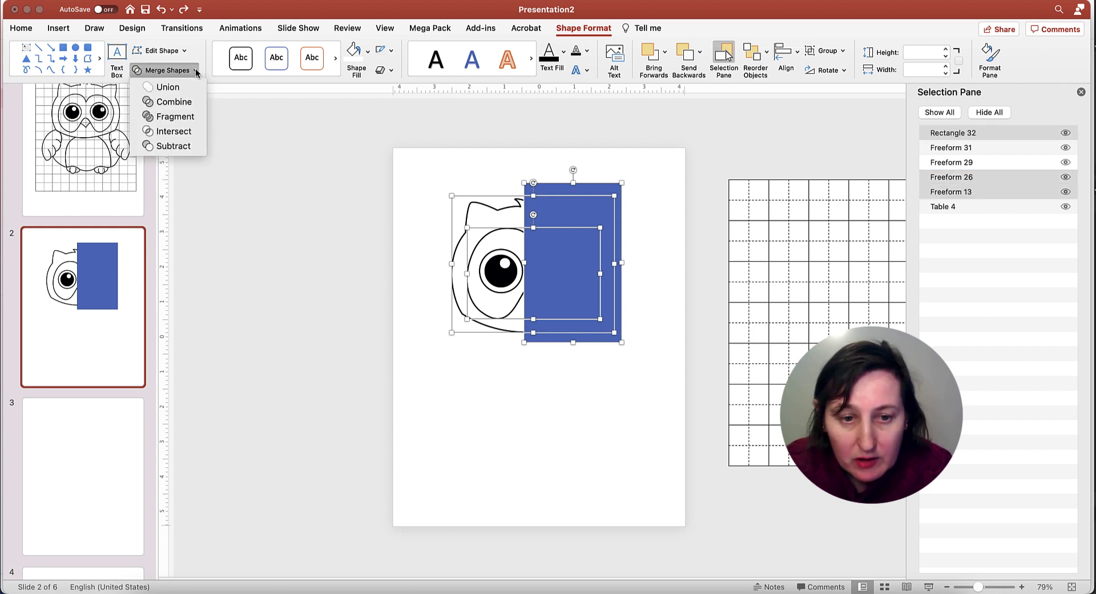
{"action": "left_click", "coordinate": [173, 145]}
{"action": "left_click", "coordinate": [615, 262]}
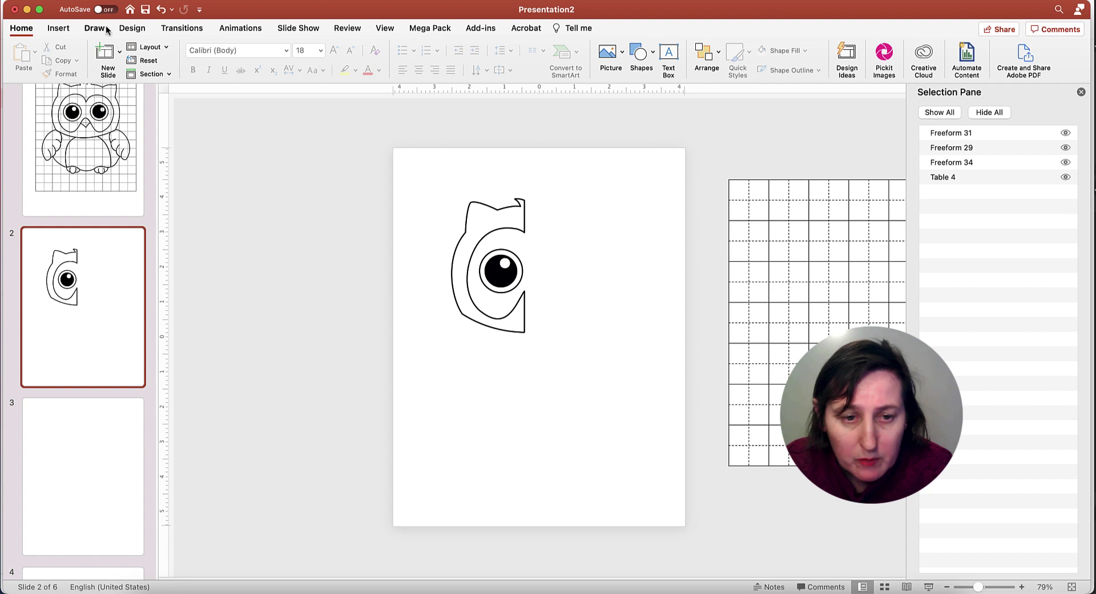
Identify the owl half and eye shapes among the slide's layers
{"action": "left_click", "coordinate": [58, 28]}
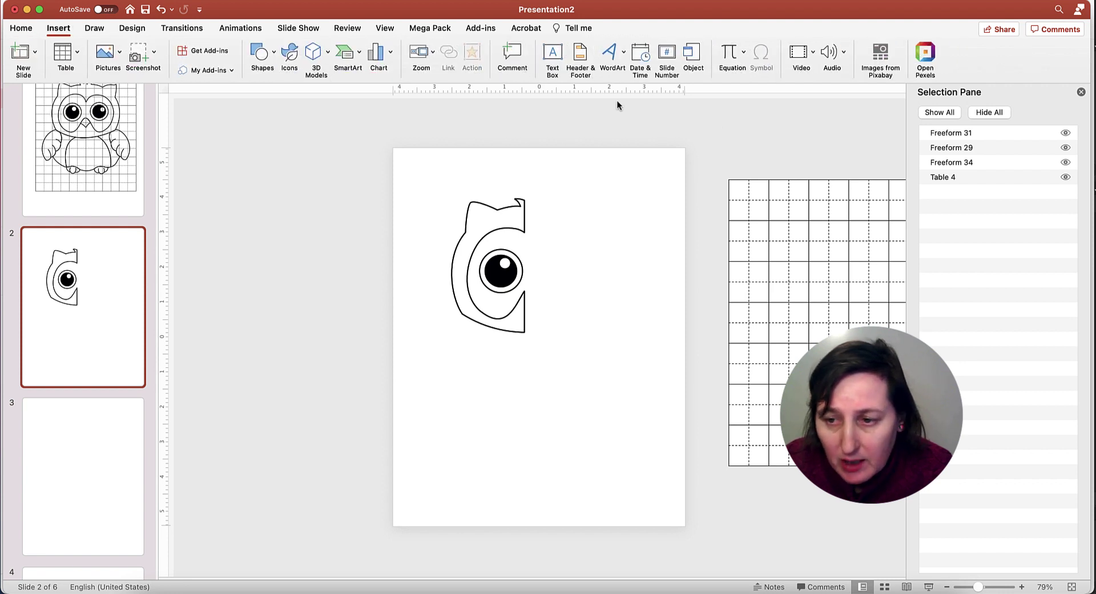
{"action": "left_click", "coordinate": [1000, 162]}
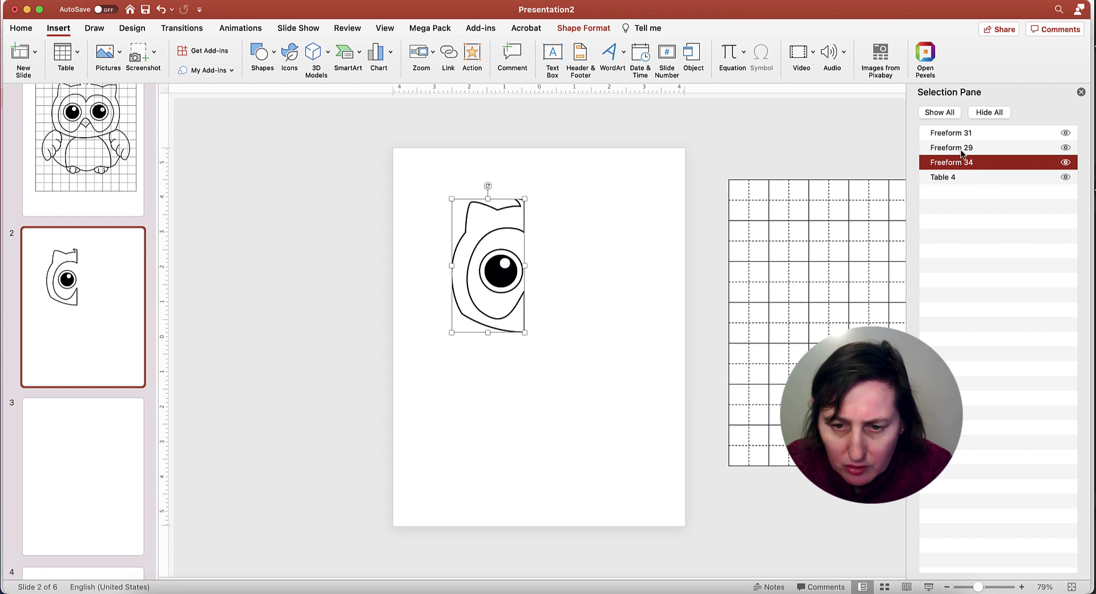
{"action": "left_click", "coordinate": [961, 148]}
{"action": "left_click", "coordinate": [962, 162]}
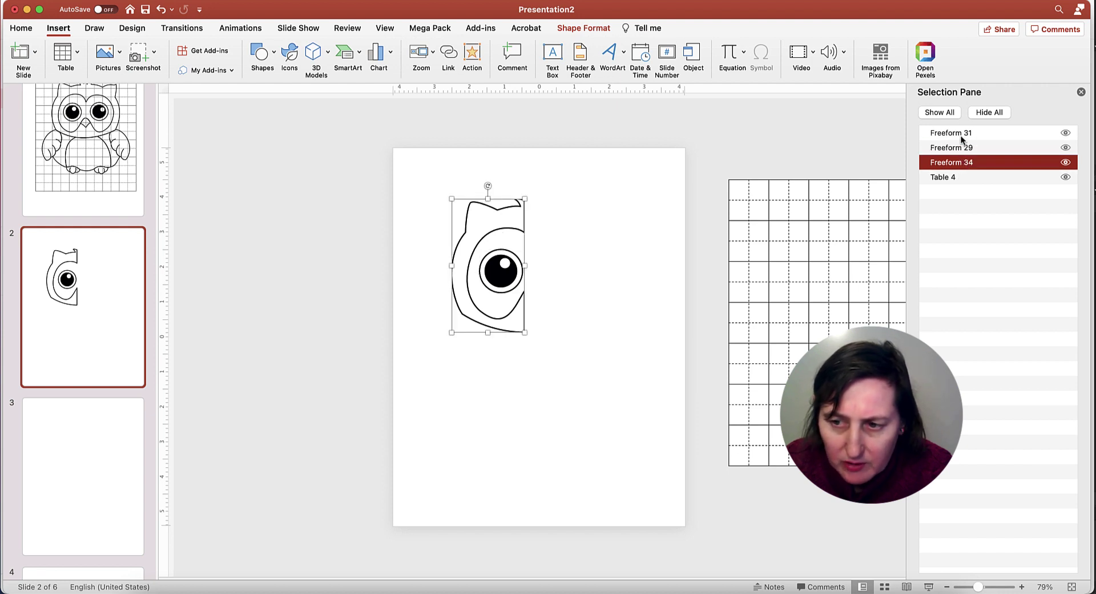
{"action": "left_click", "coordinate": [961, 149]}
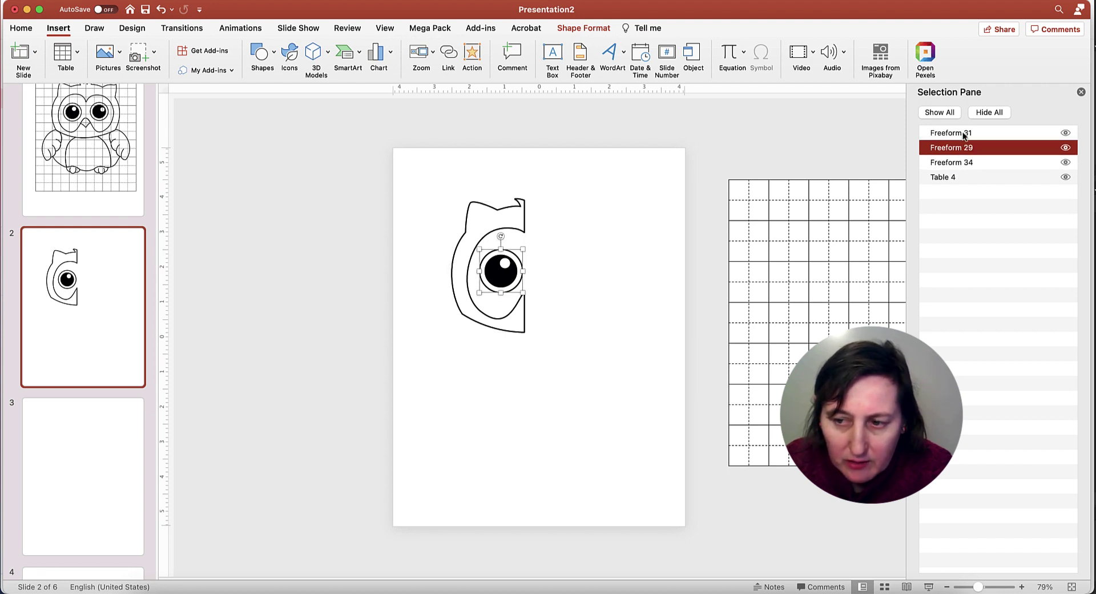
{"action": "key", "text": "Up"}
{"action": "left_click", "coordinate": [967, 164]}
{"action": "left_click", "coordinate": [643, 255]}
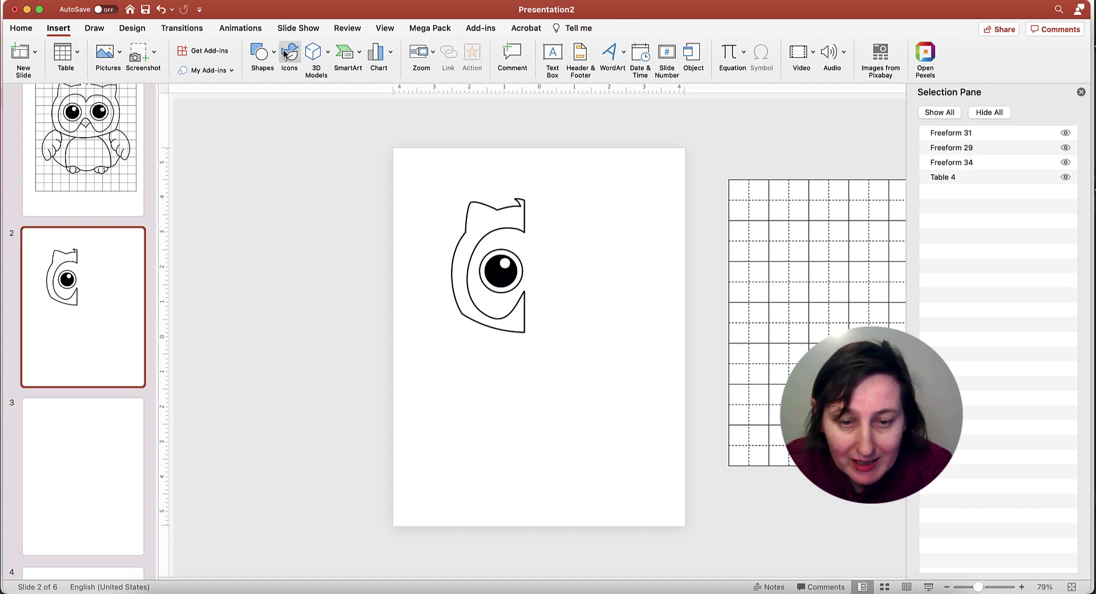
Draw a blue rectangle over the owl's lower half
{"action": "left_click", "coordinate": [261, 52]}
{"action": "left_click", "coordinate": [320, 91]}
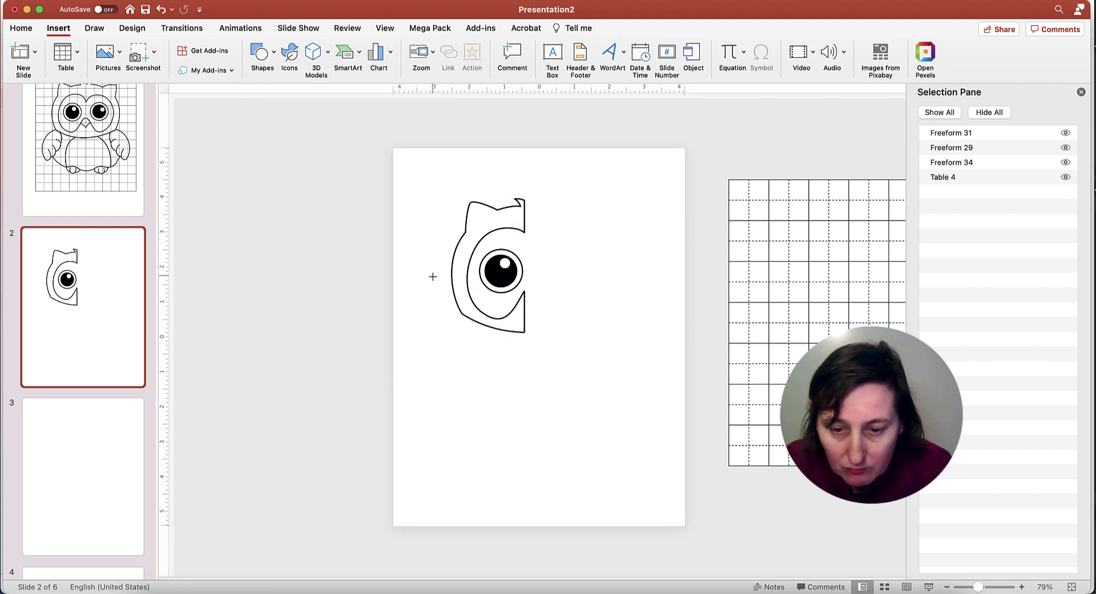
{"action": "mouse_move", "coordinate": [436, 287]}
{"action": "left_mouse_down"}
{"action": "mouse_move", "coordinate": [548, 317]}
{"action": "mouse_move", "coordinate": [565, 353]}
{"action": "left_mouse_up"}
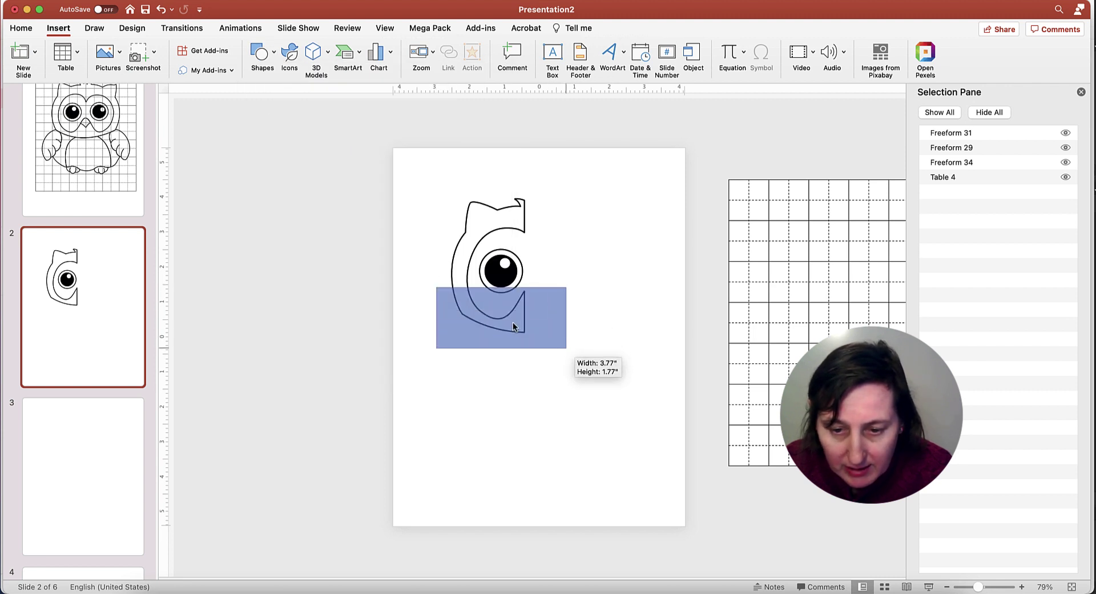
{"action": "mouse_move", "coordinate": [514, 301]}
{"action": "left_mouse_down"}
{"action": "mouse_move", "coordinate": [514, 312]}
{"action": "mouse_move", "coordinate": [553, 327]}
{"action": "mouse_move", "coordinate": [539, 327]}
{"action": "left_mouse_up"}
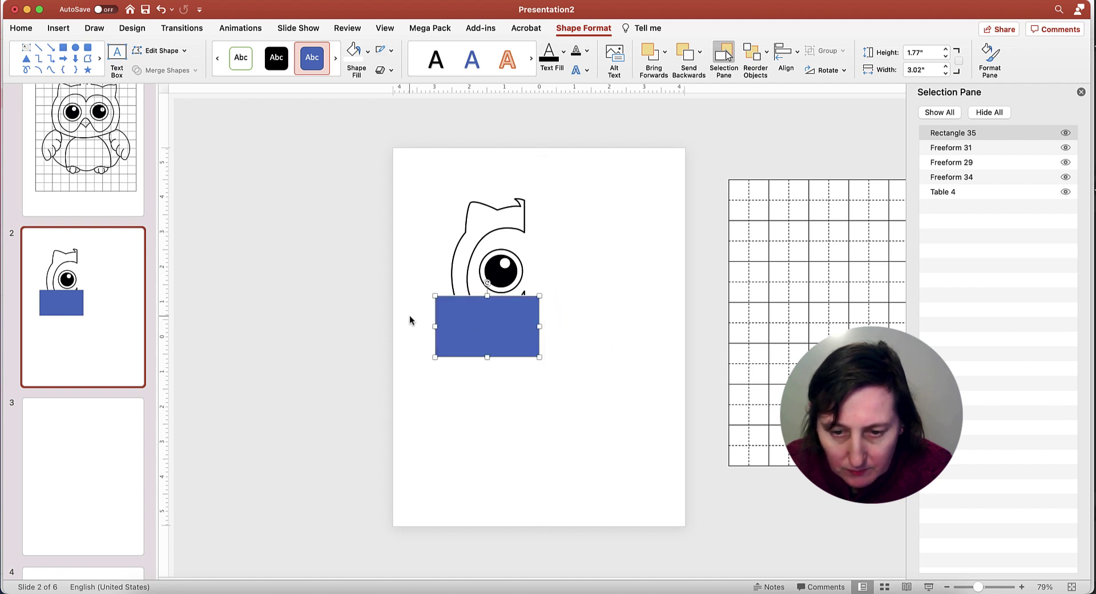
Move the 1.77" by 3.02" rectangle up just below the eye and nudge it left into alignment
{"action": "left_click_drag", "start_coordinate": [434, 326], "coordinate": [449, 323]}
{"action": "key", "text": "Down"}
{"action": "key", "text": "Down"}
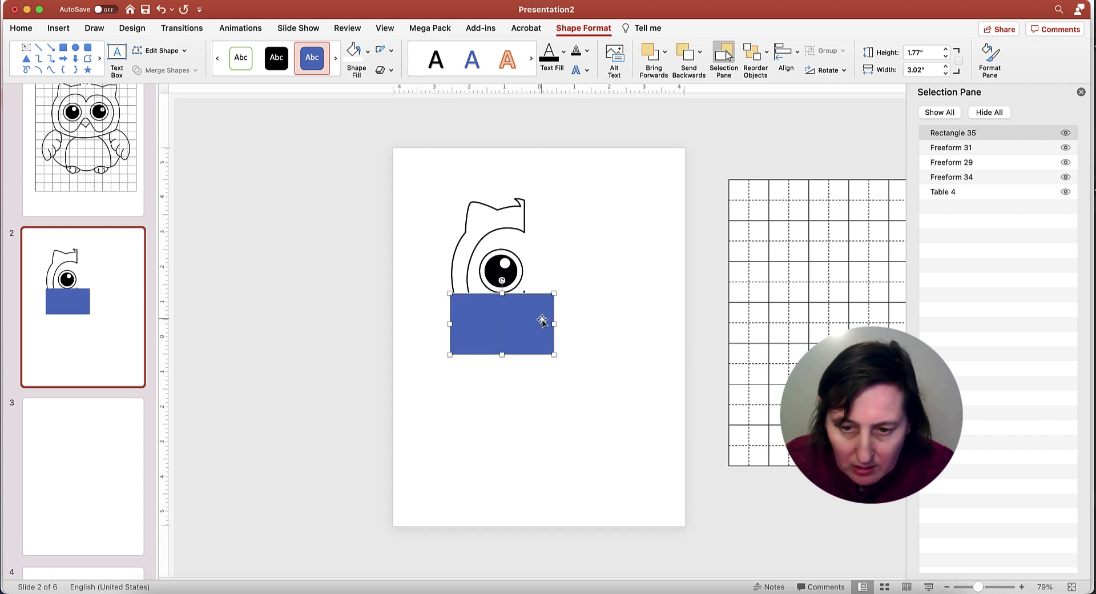
{"action": "key", "text": "Left"}
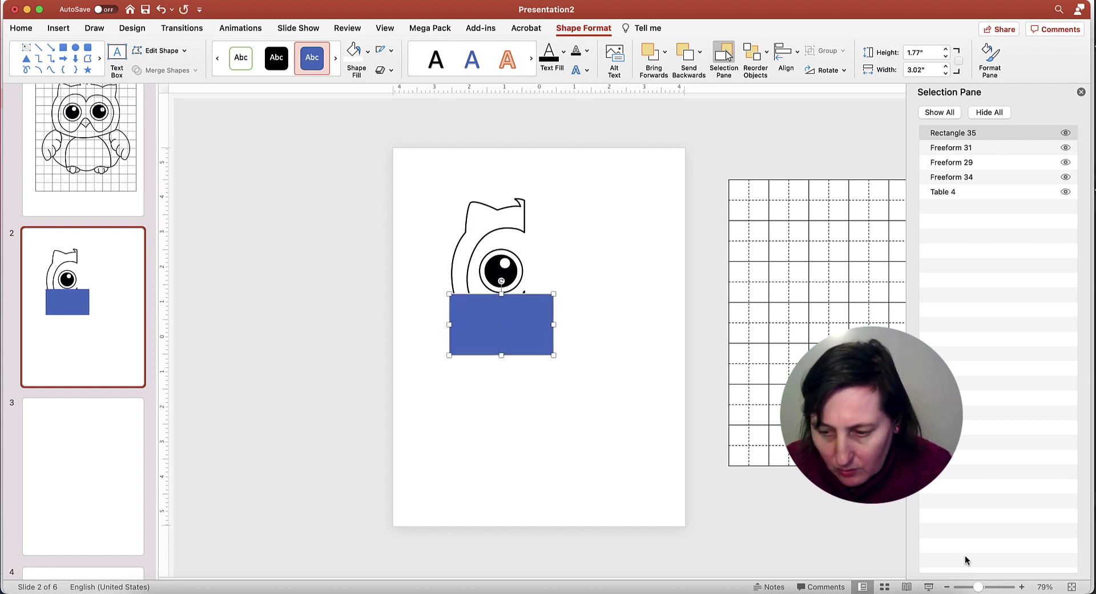
{"action": "left_click_drag", "start_coordinate": [978, 587], "coordinate": [983, 587]}
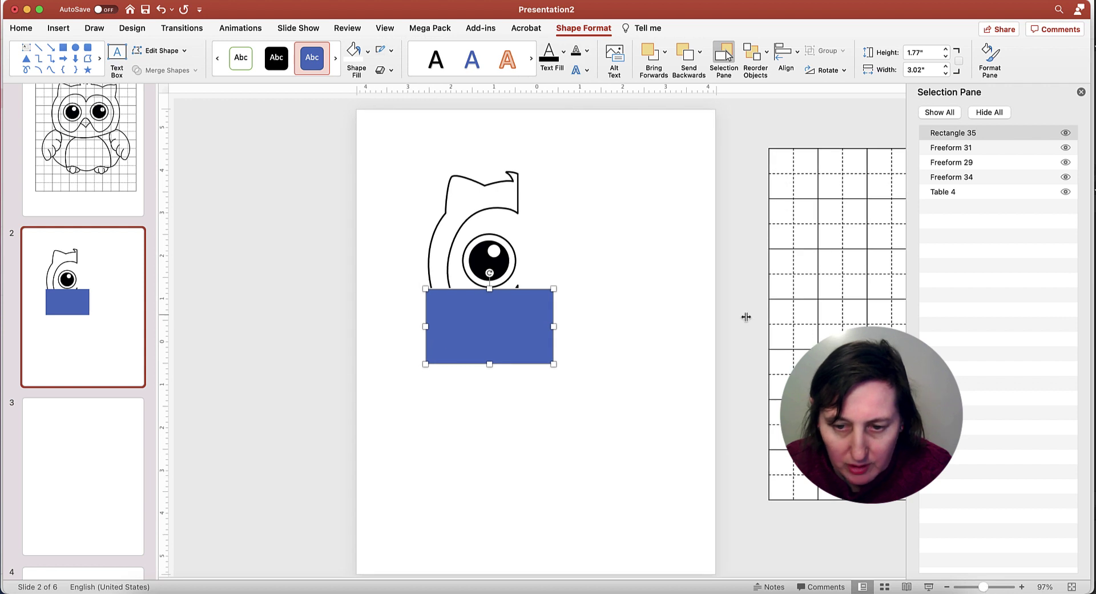
{"action": "key", "text": "Left"}
{"action": "key", "text": "Left"}
{"action": "key", "text": "Left"}
{"action": "key", "text": "Left"}
{"action": "key", "text": "Left"}
{"action": "key", "text": "Left"}
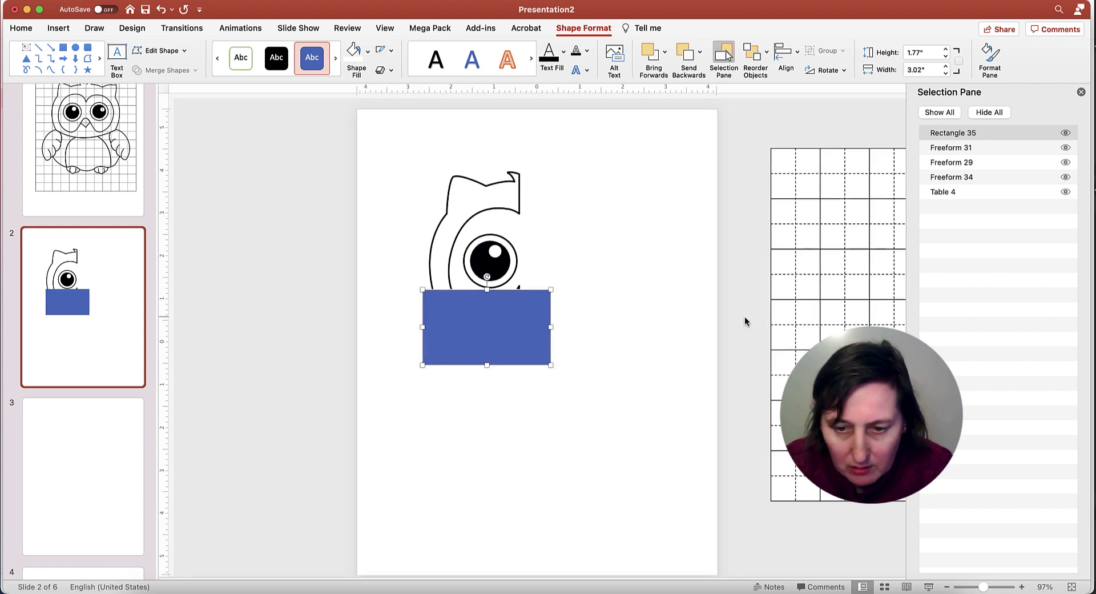
{"action": "key", "text": "Left"}
{"action": "left_click", "coordinate": [595, 240]}
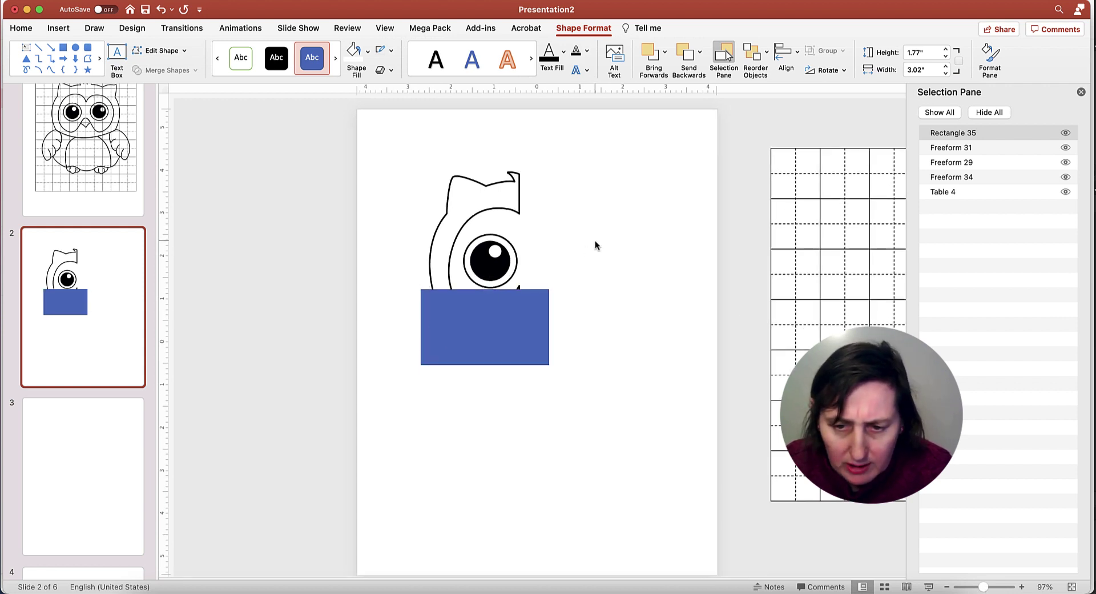
Draw a small blue square over the owl's cut edge atop the large rectangle
{"action": "left_click", "coordinate": [58, 28]}
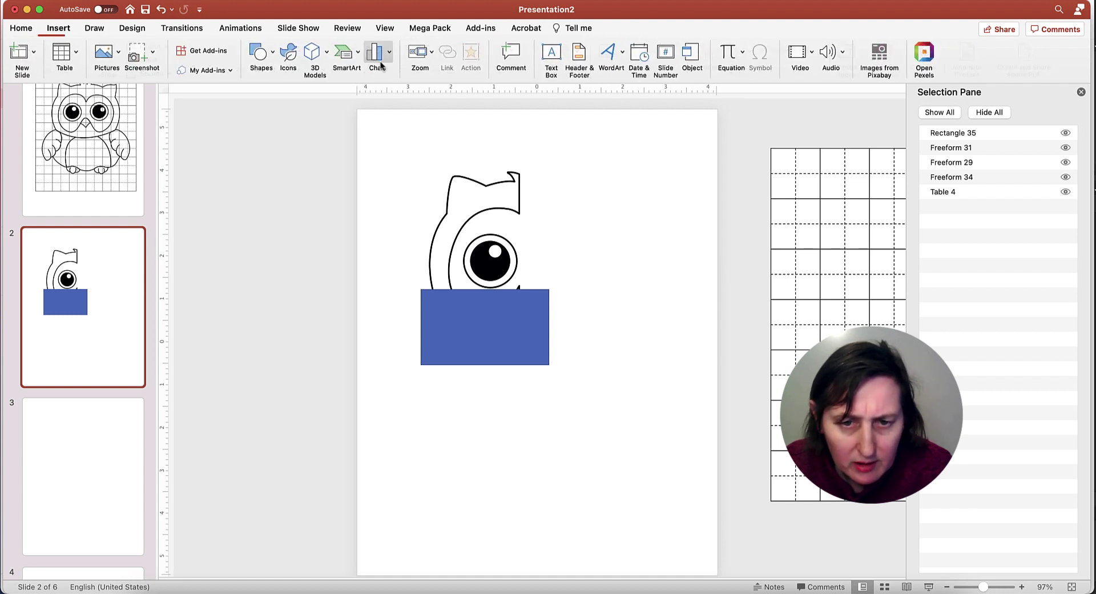
{"action": "left_click", "coordinate": [275, 54]}
{"action": "left_click", "coordinate": [322, 91]}
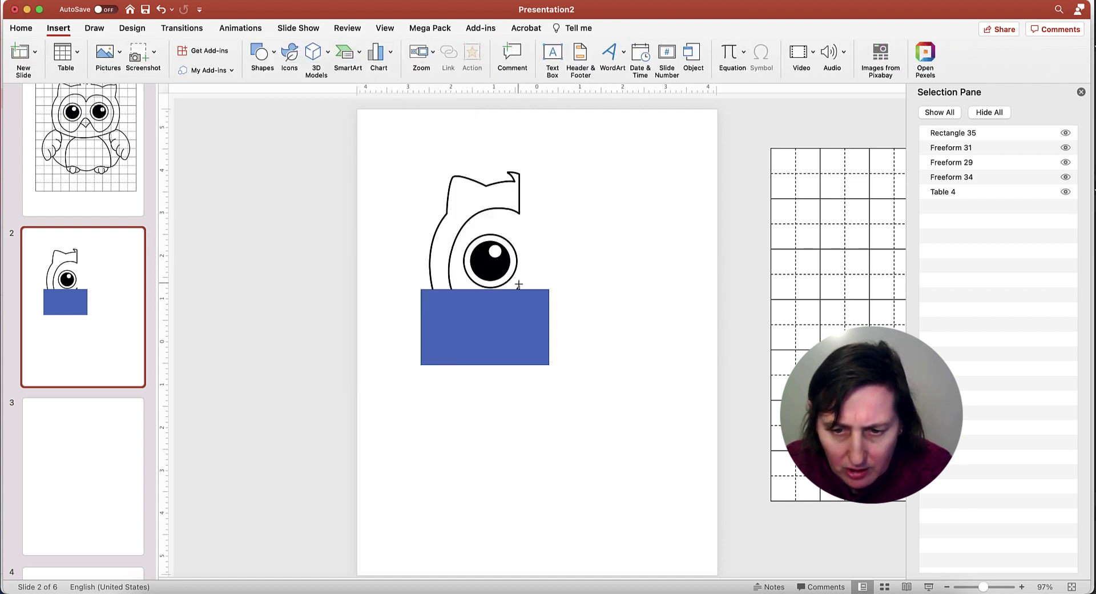
{"action": "left_click_drag", "start_coordinate": [515, 281], "coordinate": [530, 296]}
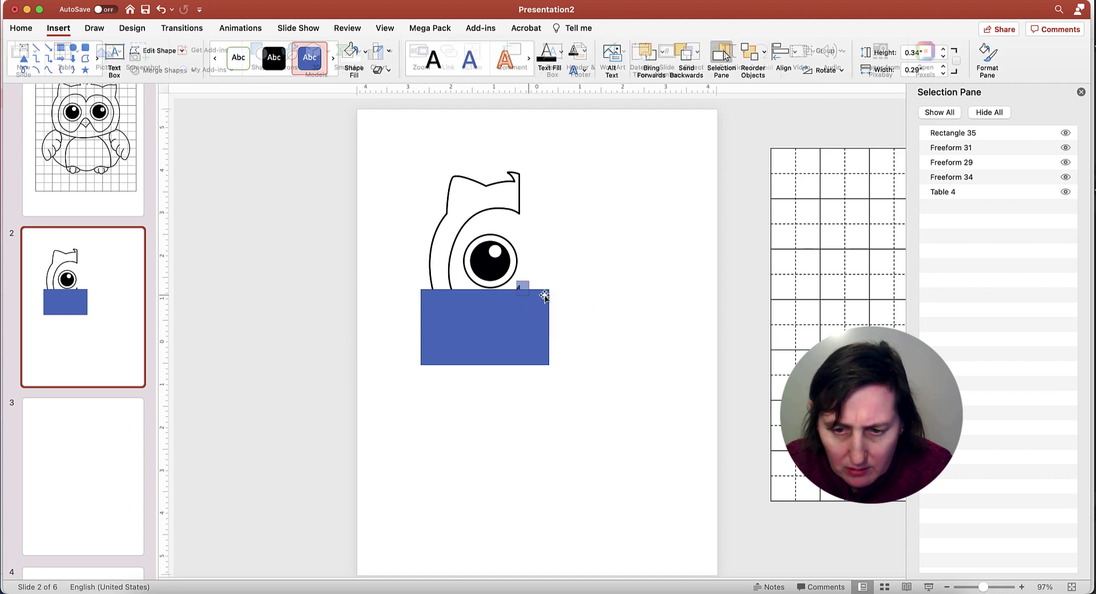
{"action": "key", "text": "Left"}
{"action": "key", "text": "Left"}
{"action": "key", "text": "Left"}
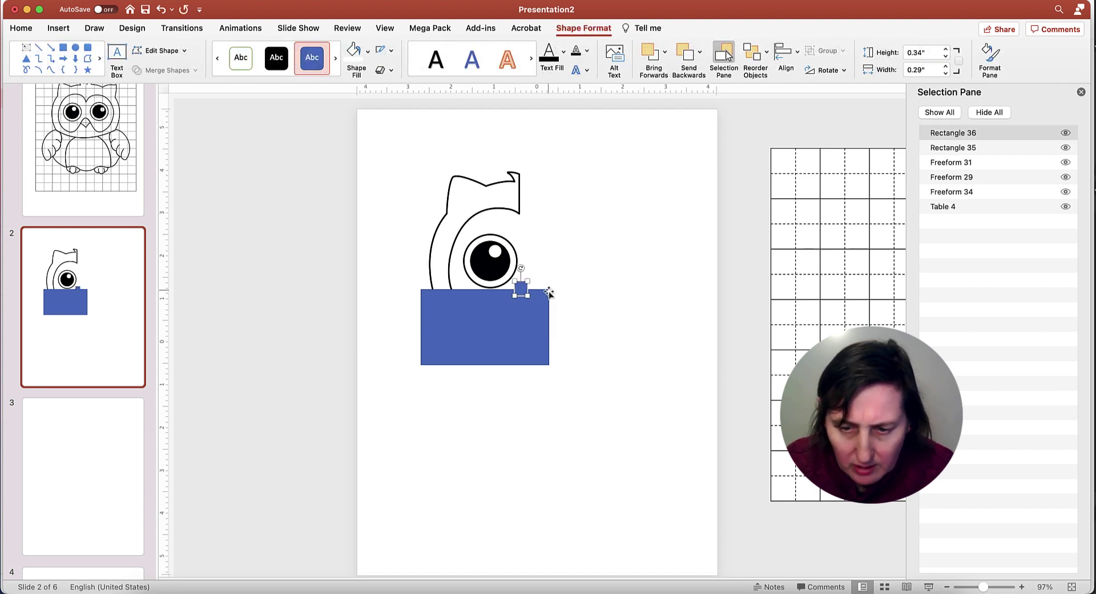
{"action": "left_click", "coordinate": [568, 281]}
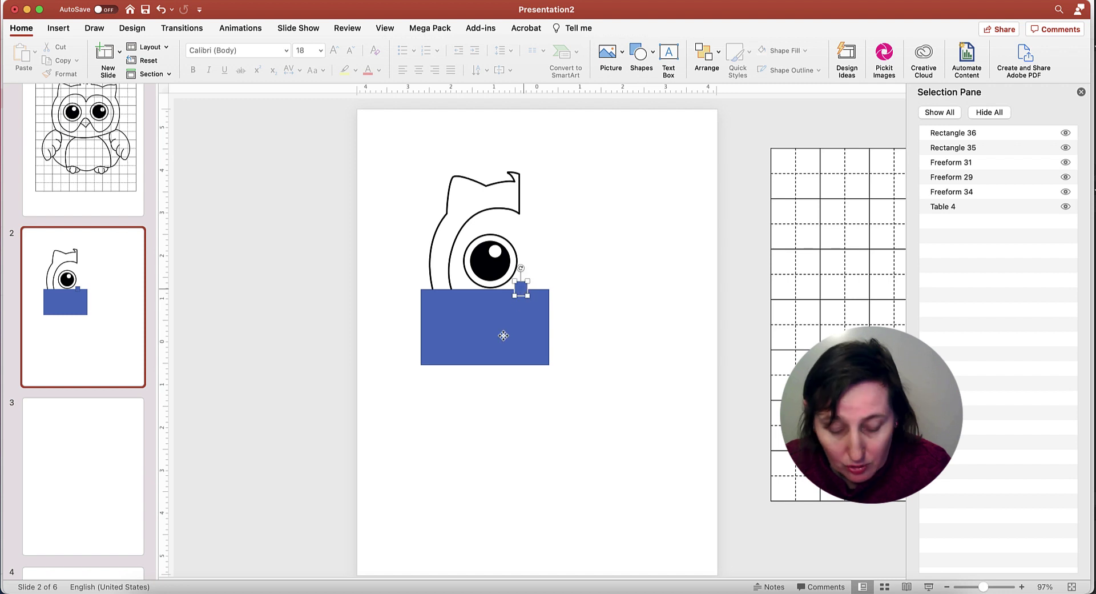
Combine the small square and large rectangle into one 1.97" by 3.02" shape
{"action": "left_click", "coordinate": [505, 331], "text": "shift"}
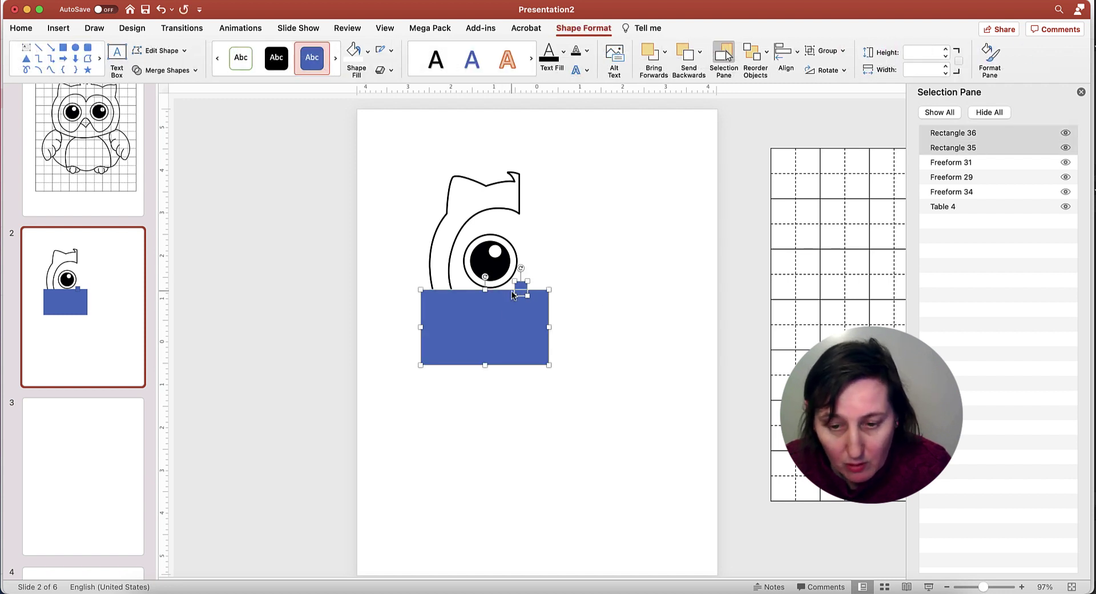
{"action": "left_click", "coordinate": [195, 71]}
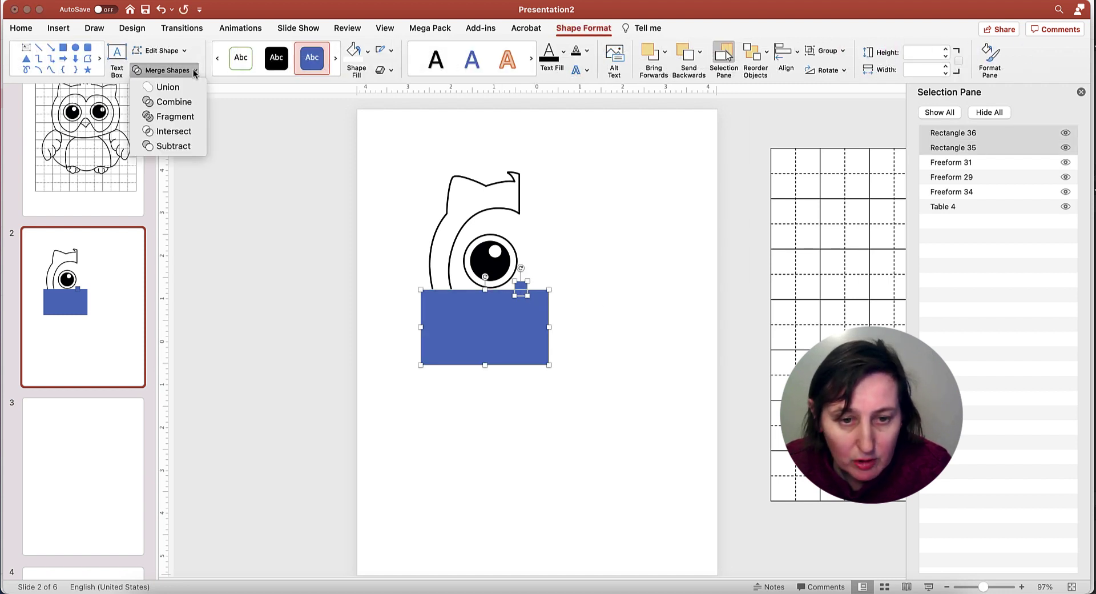
{"action": "left_click", "coordinate": [191, 102]}
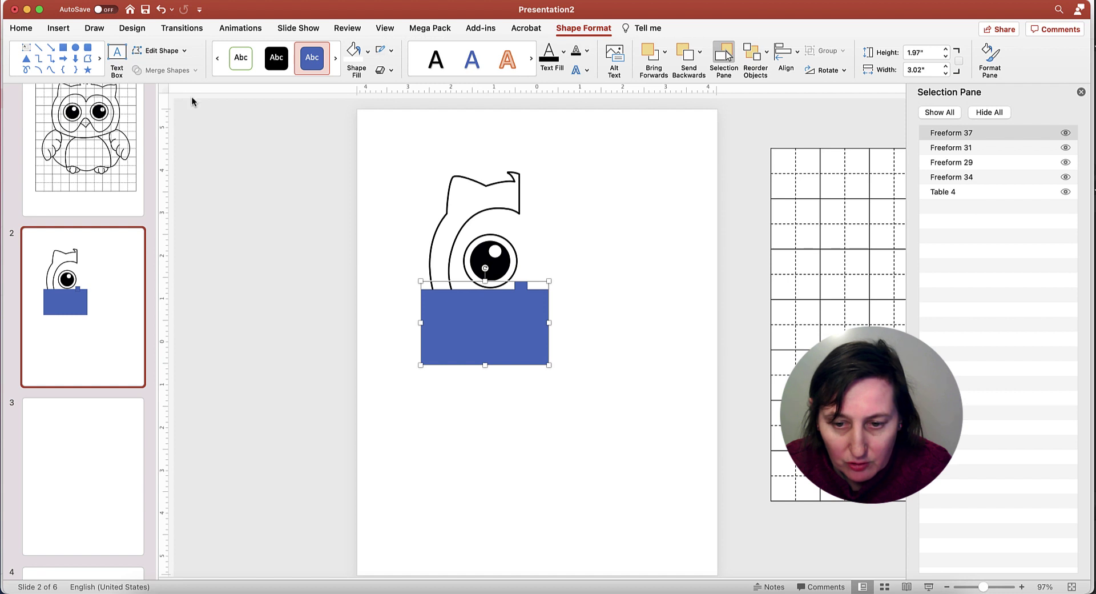
{"action": "left_click", "coordinate": [646, 277]}
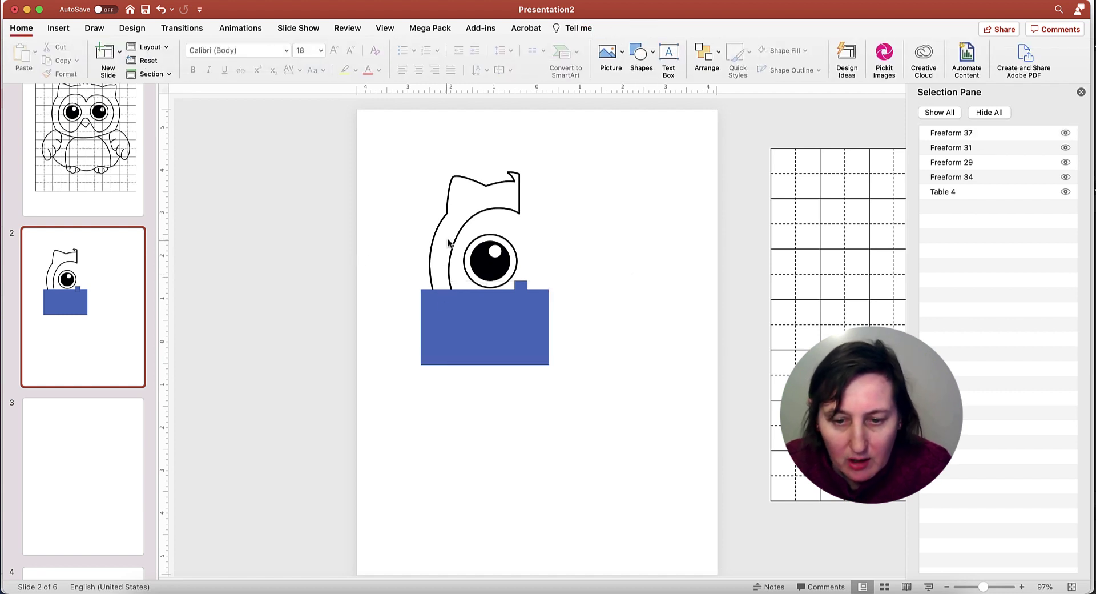
Subtract the combined blue shape from the half owl, leaving the head piece with ear and eye
{"action": "left_click", "coordinate": [474, 183]}
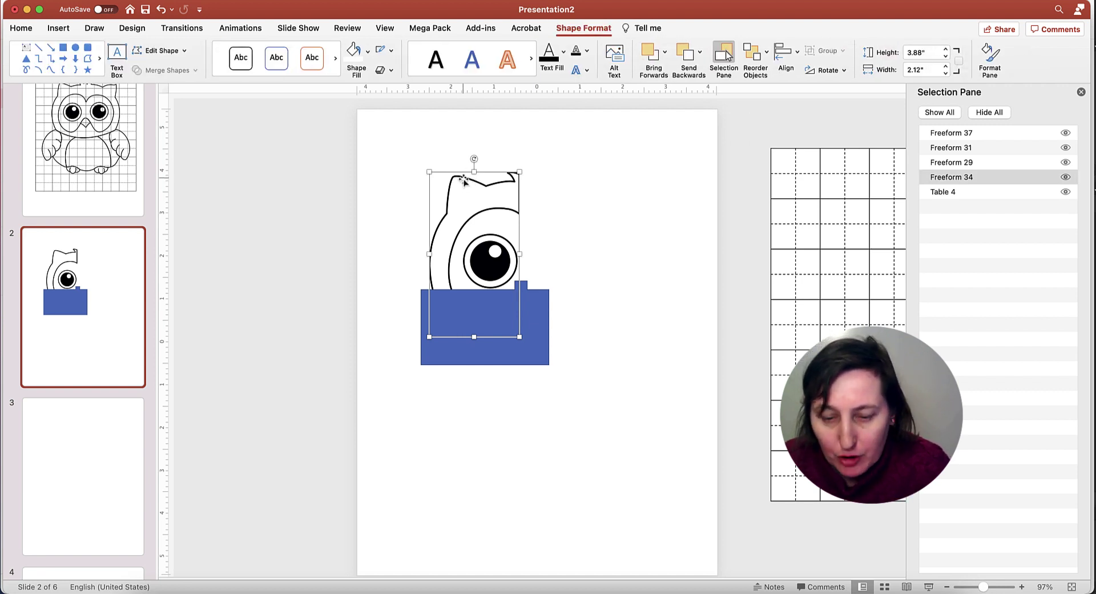
{"action": "left_click", "coordinate": [969, 134], "text": "super"}
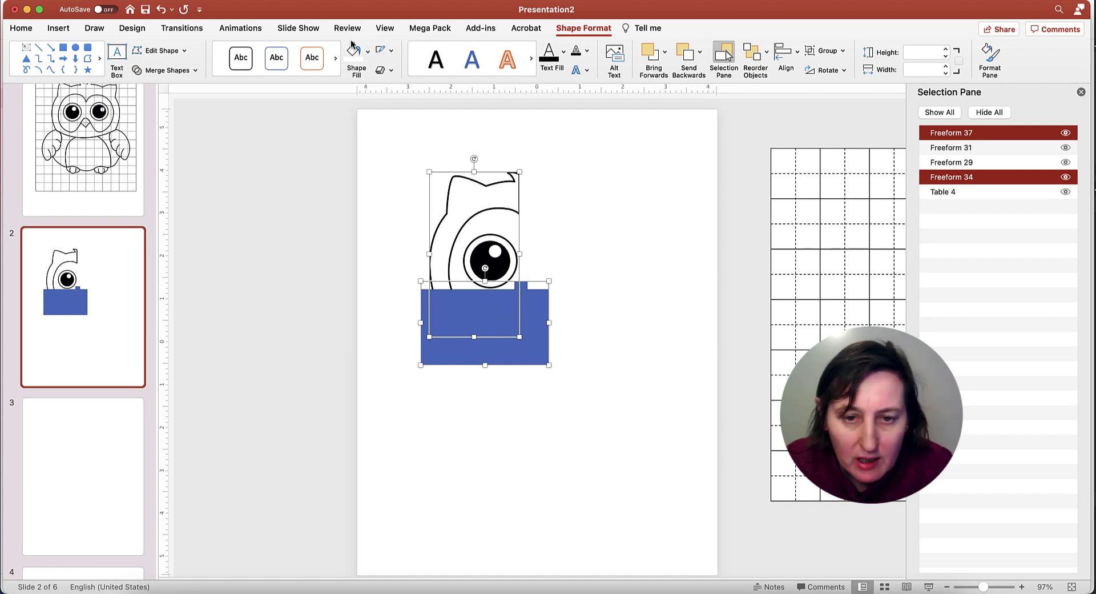
{"action": "left_click", "coordinate": [193, 70]}
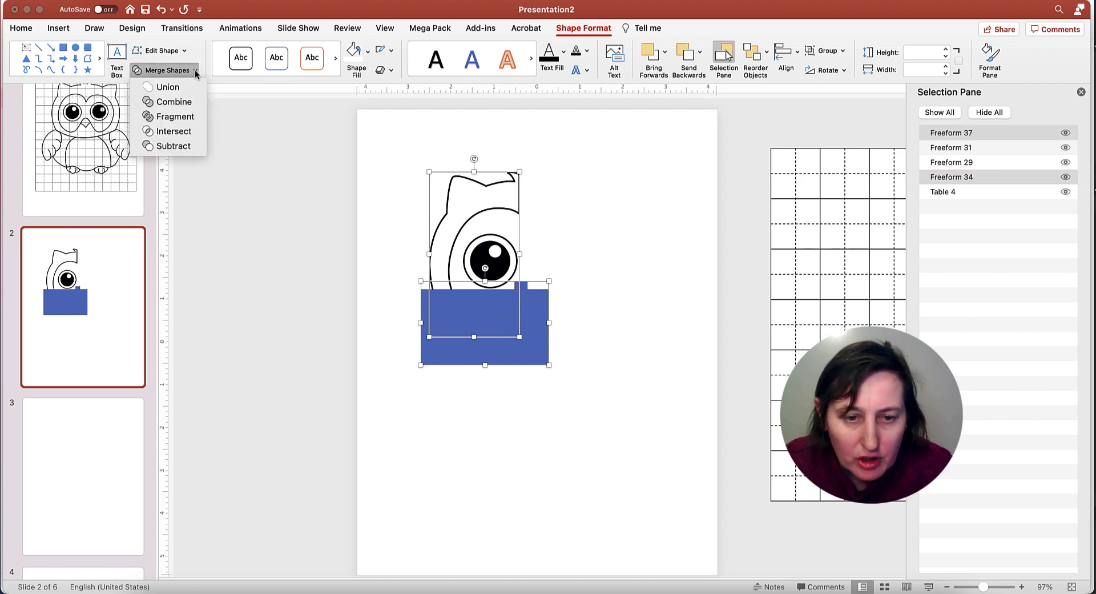
{"action": "left_click", "coordinate": [187, 146]}
{"action": "left_click", "coordinate": [635, 262]}
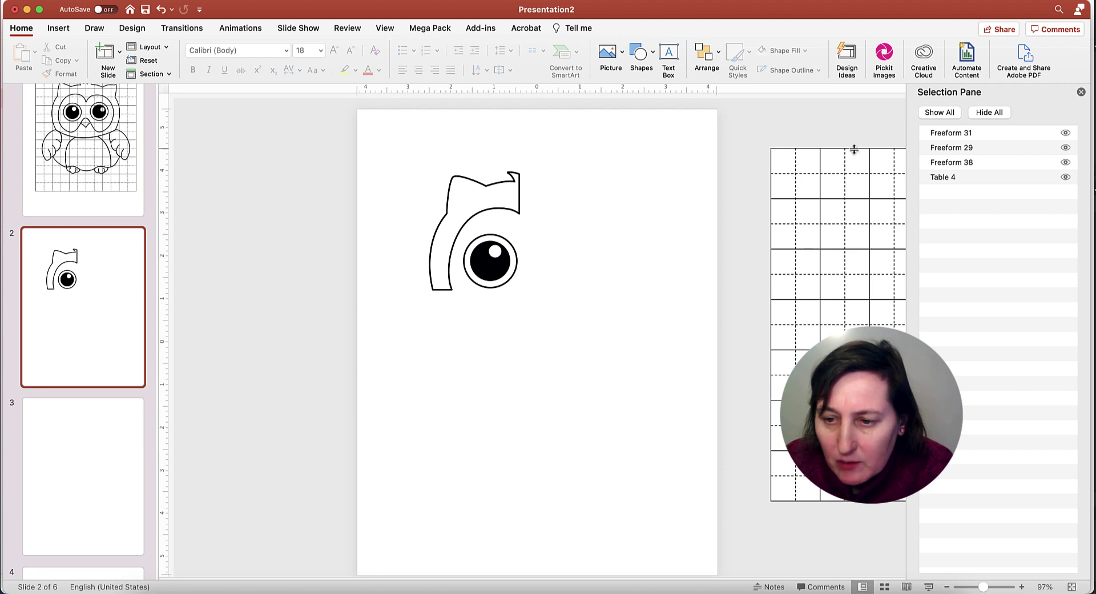
Place the grid table on the slide at 0.6" left, 0.73" top under the owl, then zoom to 125%
{"action": "left_click", "coordinate": [962, 178]}
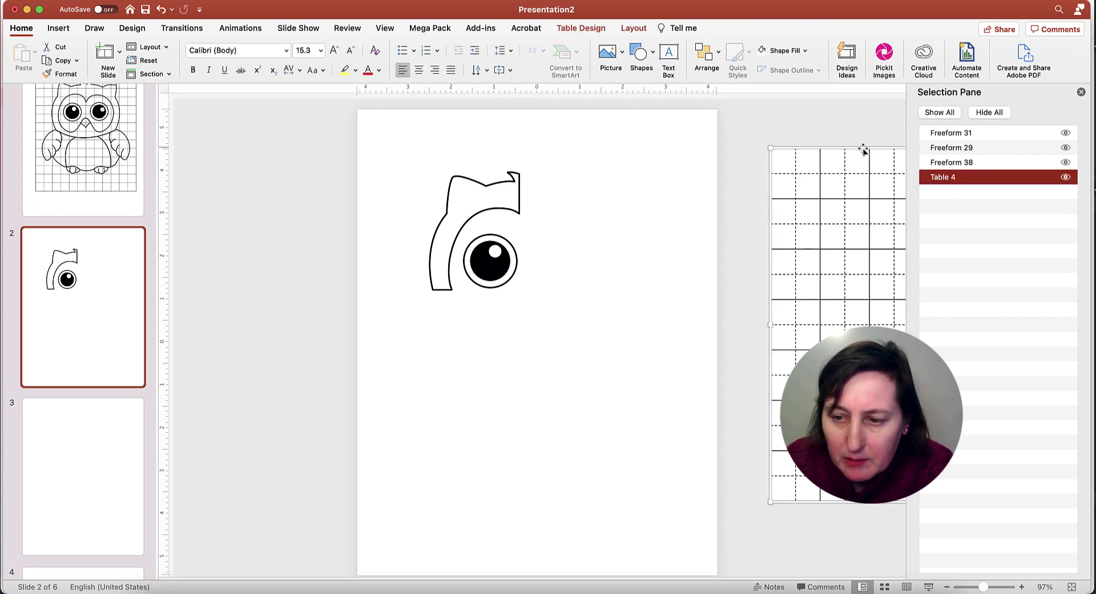
{"action": "left_click_drag", "start_coordinate": [861, 151], "coordinate": [488, 150]}
{"action": "scroll", "coordinate": [81, 237], "scroll_direction": "up", "scroll_amount": 2}
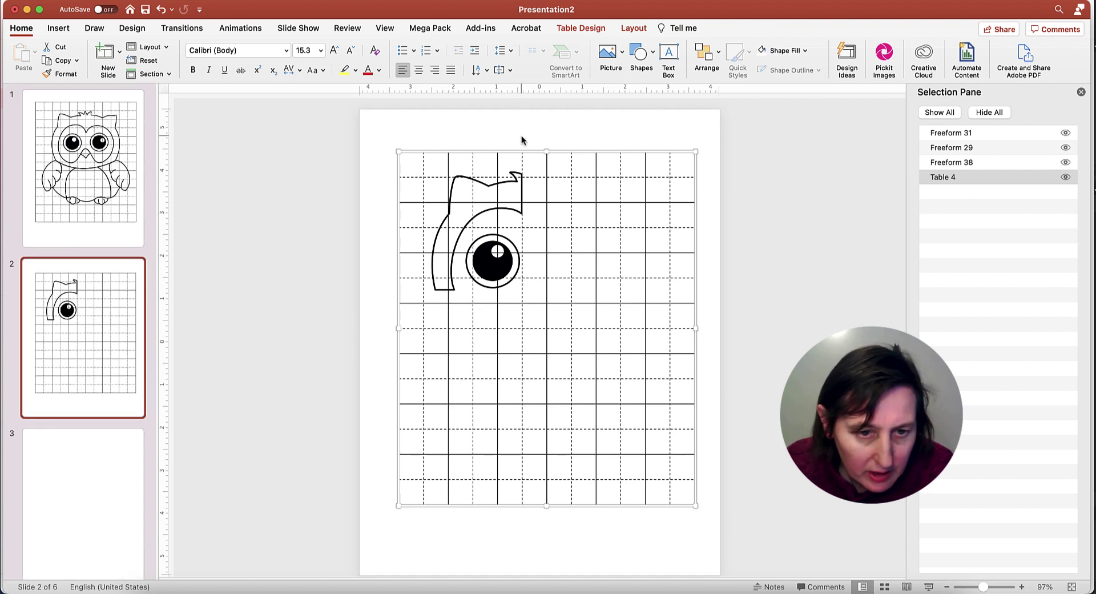
{"action": "left_click_drag", "start_coordinate": [528, 152], "coordinate": [515, 148]}
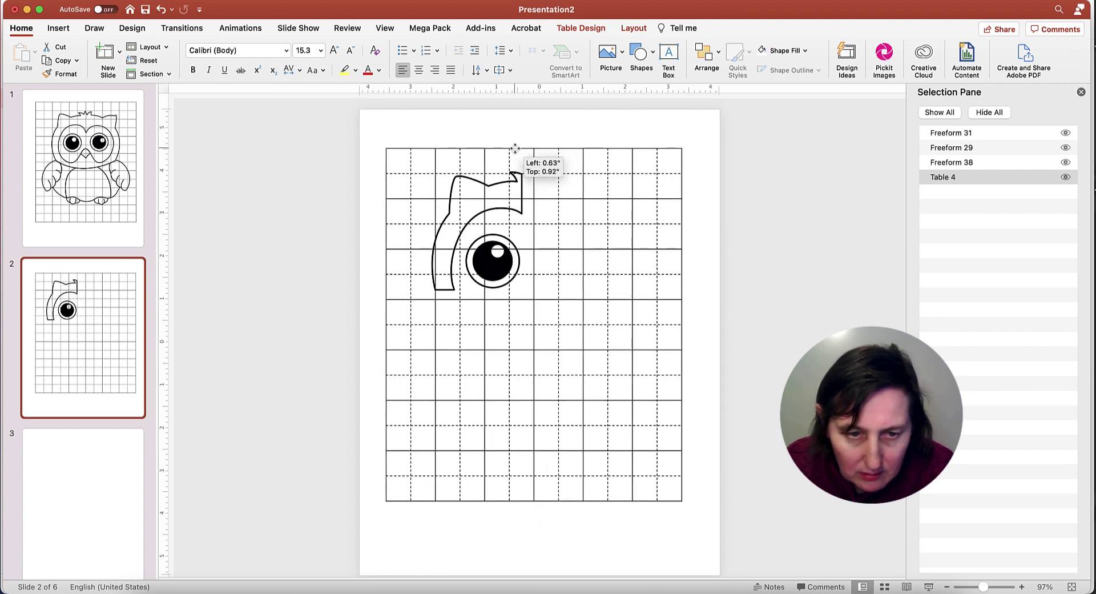
{"action": "left_click_drag", "start_coordinate": [515, 149], "coordinate": [515, 141]}
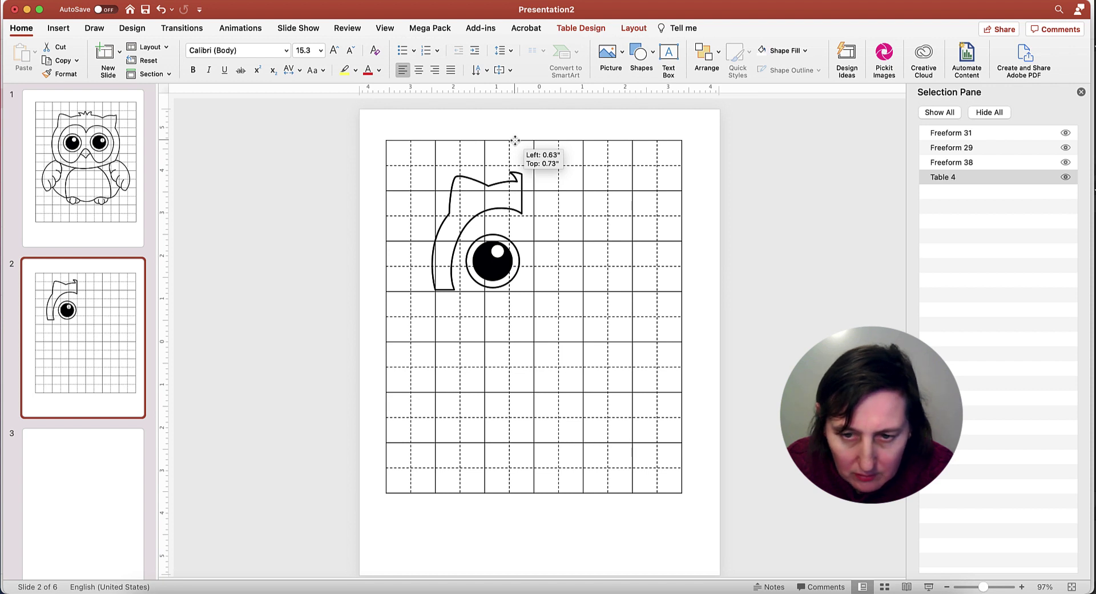
{"action": "left_click_drag", "start_coordinate": [515, 140], "coordinate": [513, 140]}
{"action": "left_click", "coordinate": [734, 196]}
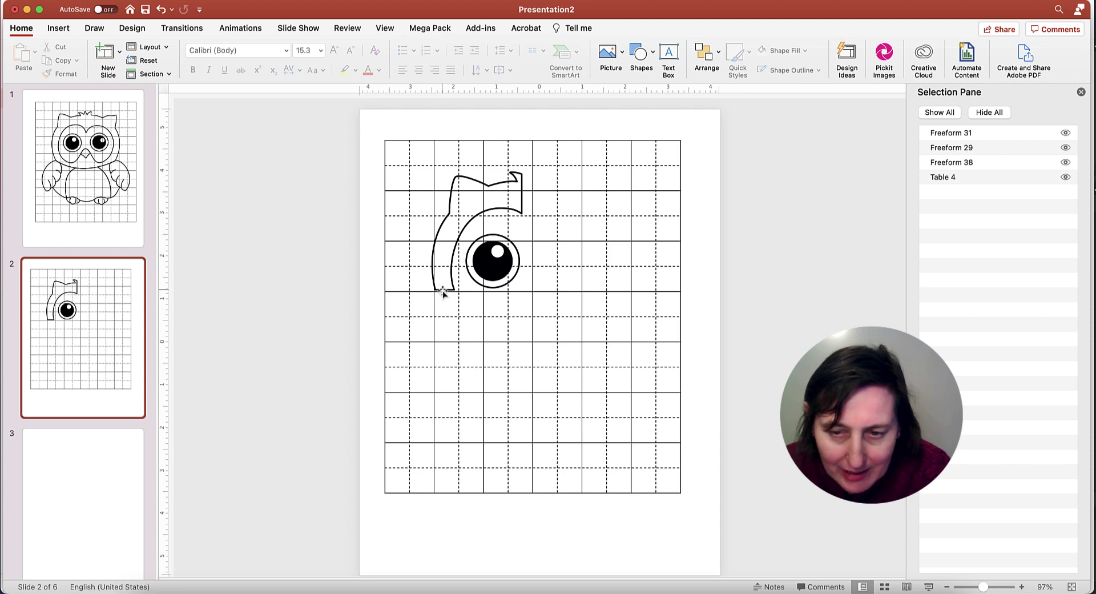
{"action": "left_click_drag", "start_coordinate": [983, 590], "coordinate": [986, 588]}
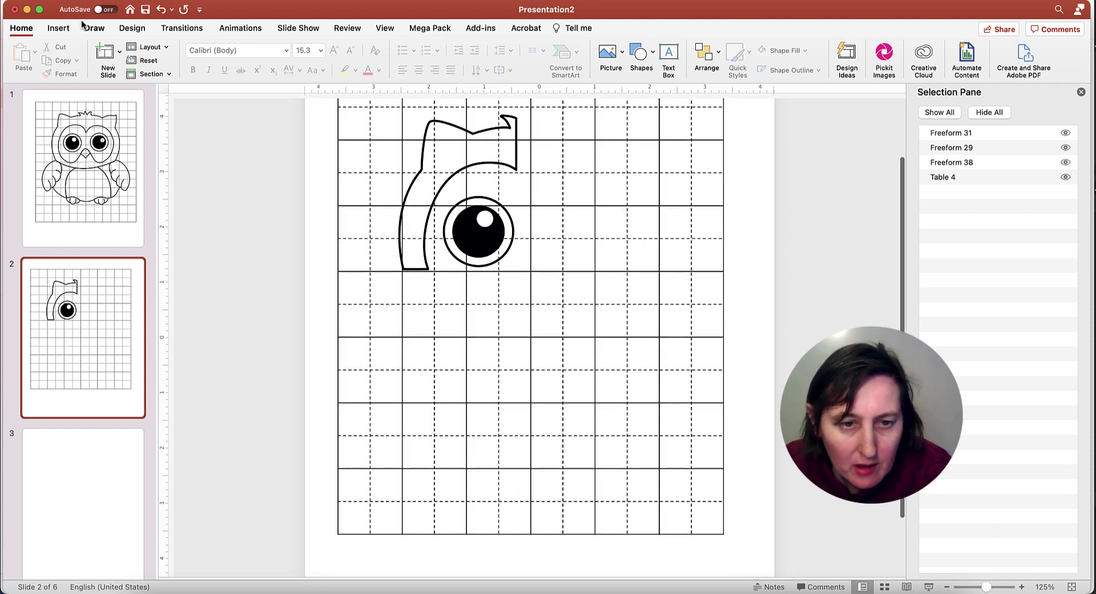
Draw a small rectangle at the bottom of the curve and give it no outline
{"action": "left_click", "coordinate": [58, 28]}
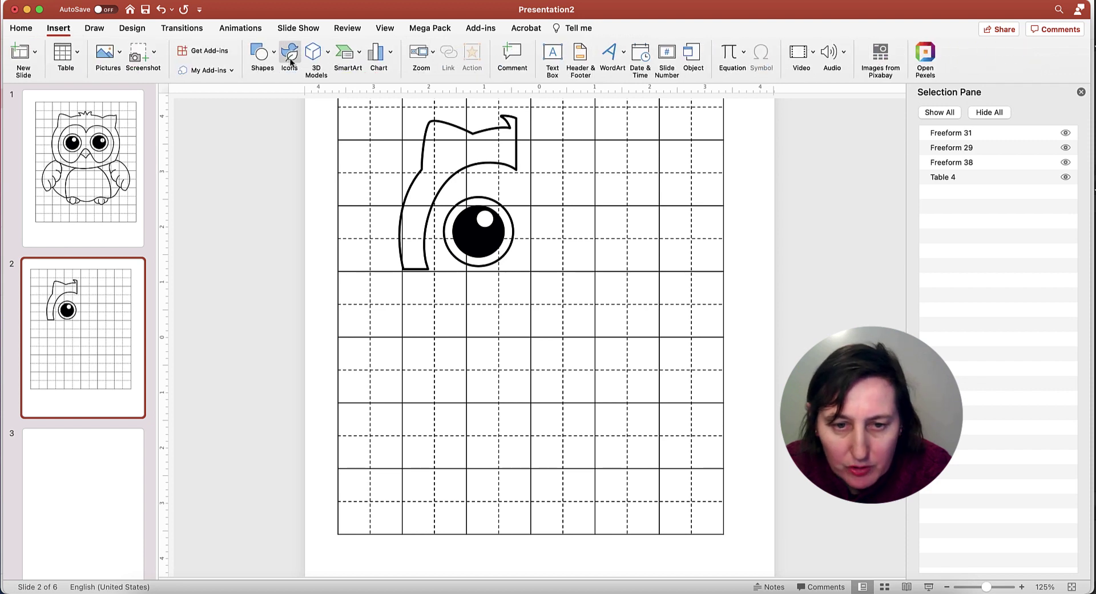
{"action": "left_click", "coordinate": [260, 54]}
{"action": "left_click", "coordinate": [321, 100]}
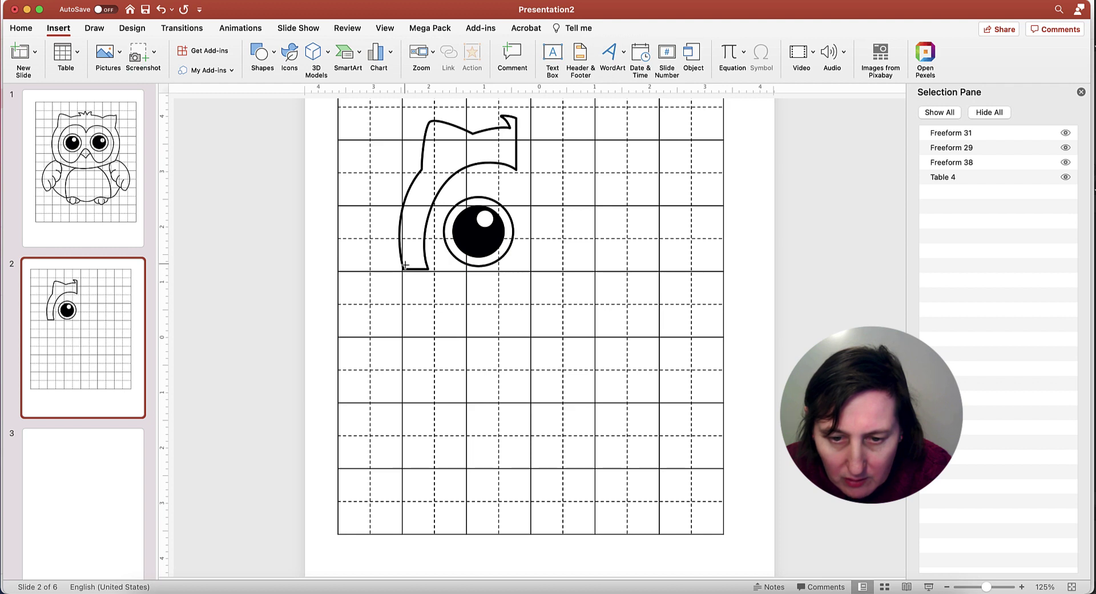
{"action": "left_click_drag", "start_coordinate": [405, 269], "coordinate": [426, 276]}
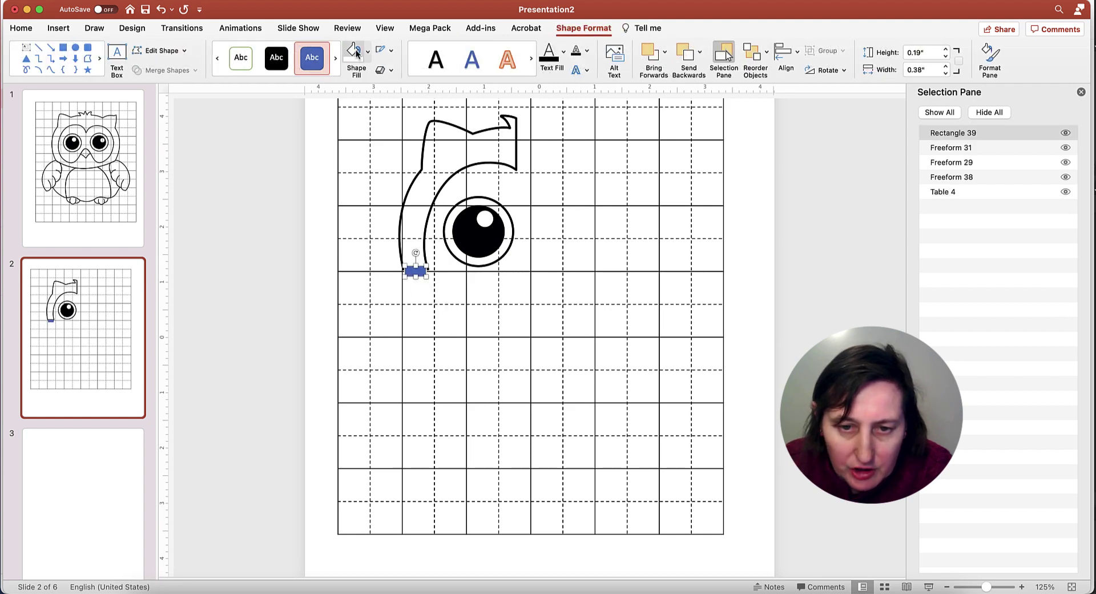
{"action": "left_click", "coordinate": [390, 50]}
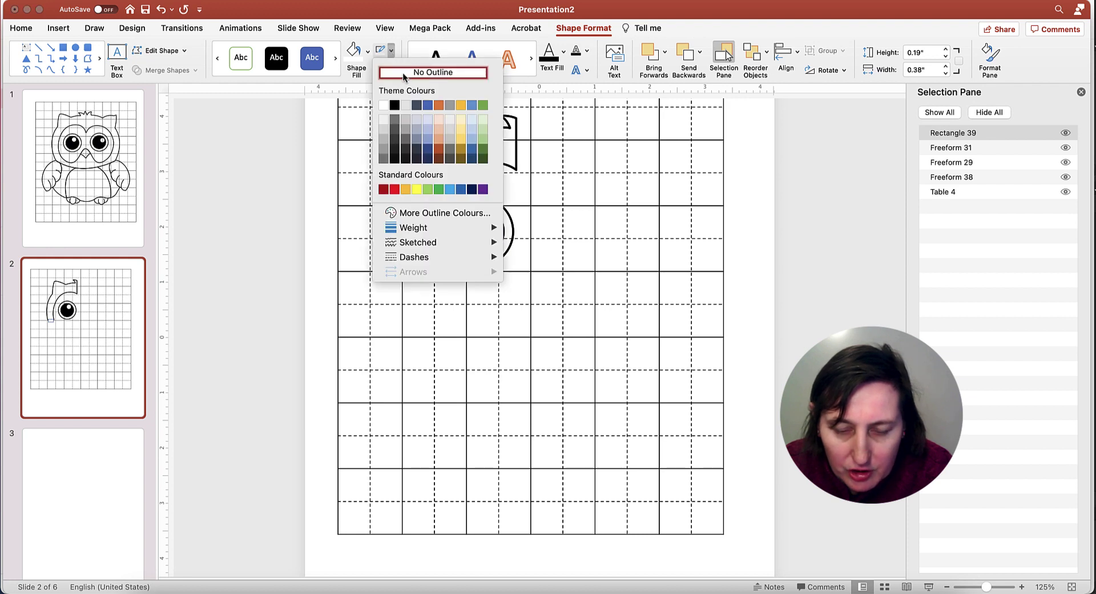
{"action": "left_click", "coordinate": [402, 73]}
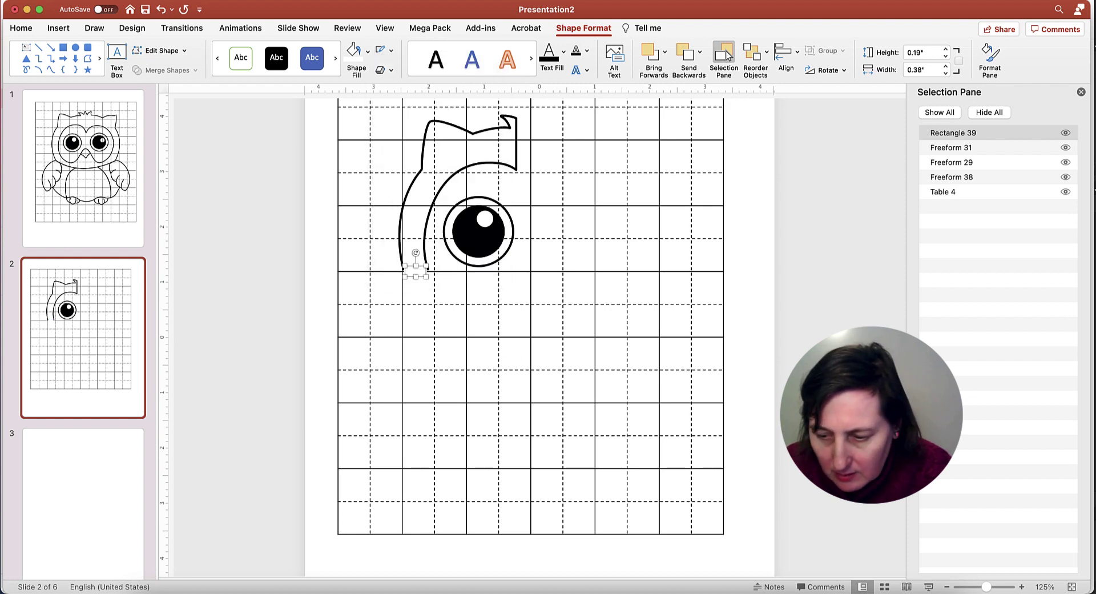
{"action": "left_click", "coordinate": [990, 588]}
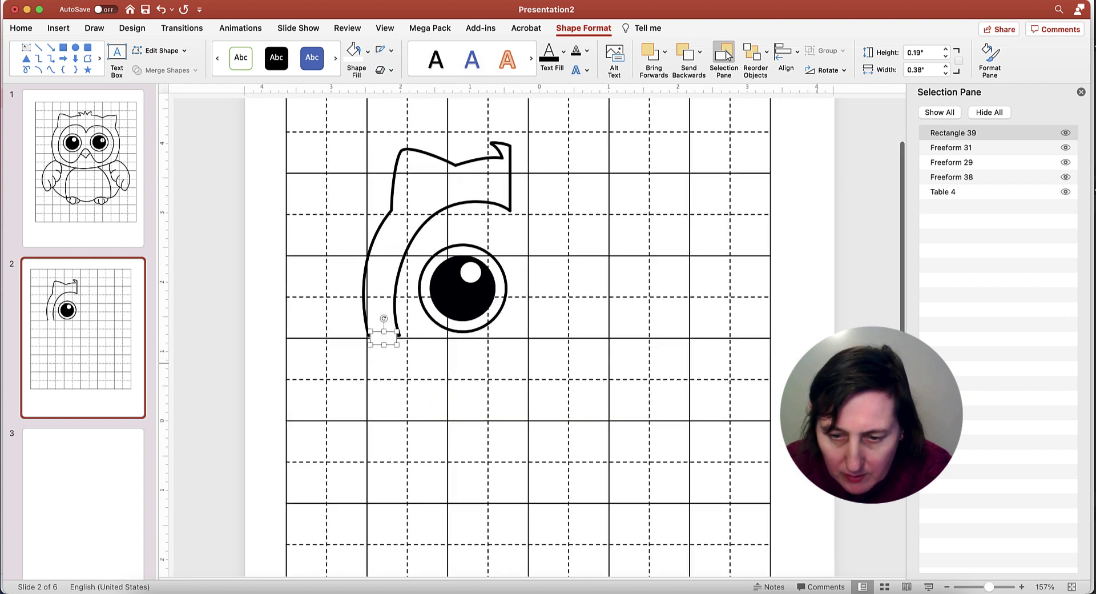
Flatten the rectangle to a 0.13" by 0.38" strip and nudge it over the curve ends
{"action": "key", "text": "Escape"}
{"action": "left_click", "coordinate": [384, 340]}
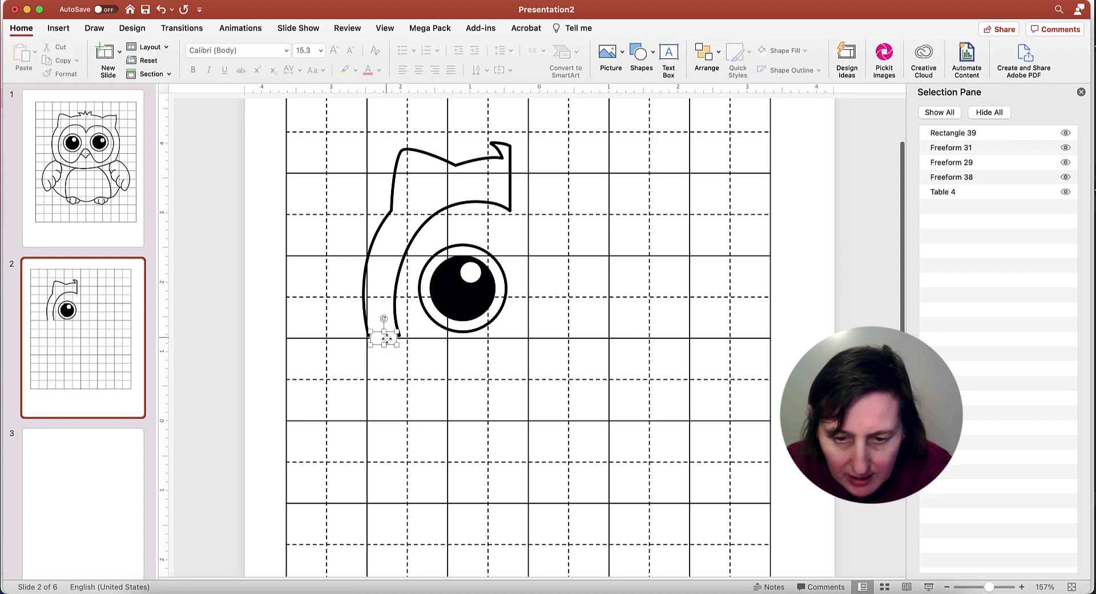
{"action": "left_click_drag", "start_coordinate": [385, 345], "coordinate": [385, 341]}
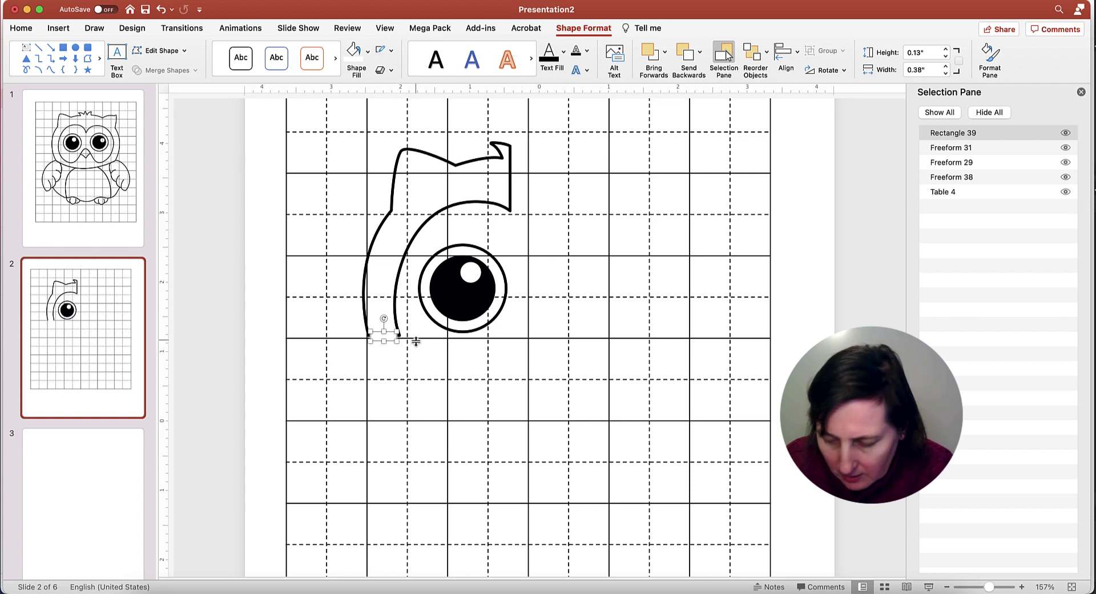
{"action": "key", "text": "Up"}
{"action": "key", "text": "Up"}
{"action": "key", "text": "Up"}
{"action": "key", "text": "Up"}
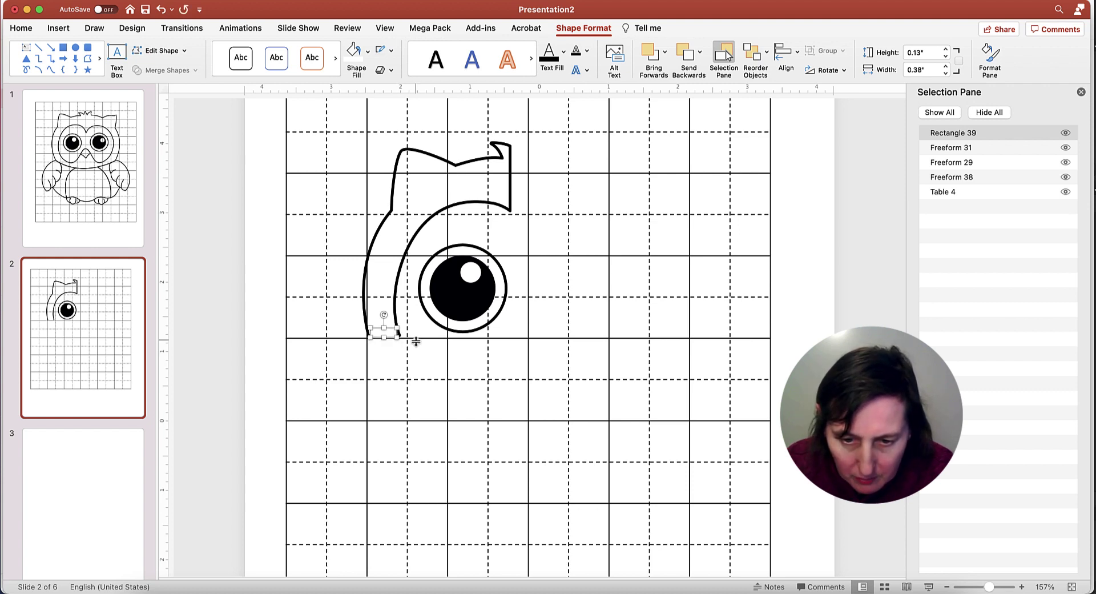
{"action": "key", "text": "Down"}
Try resizing the mask rectangle, undo it, and shift the head outline (Freeform 38) up slightly
{"action": "left_click", "coordinate": [439, 350]}
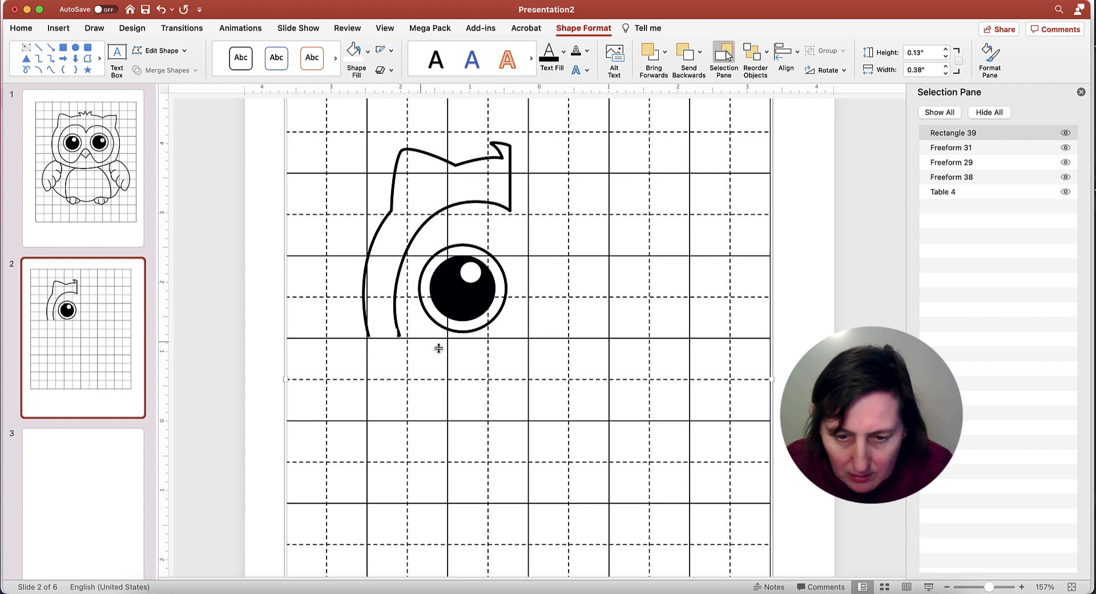
{"action": "left_click", "coordinate": [386, 334]}
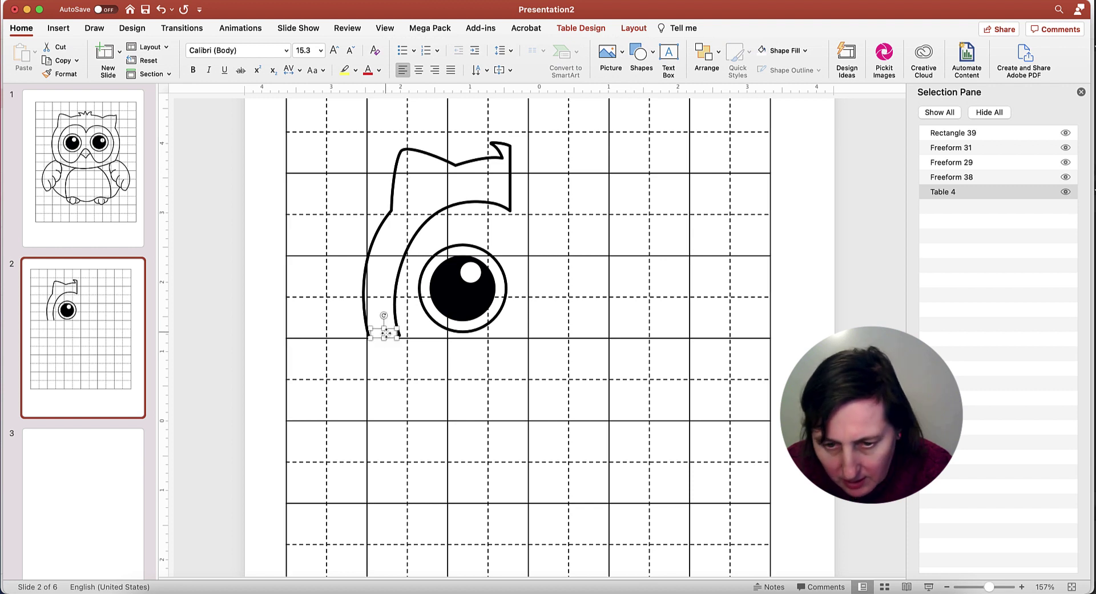
{"action": "left_click_drag", "start_coordinate": [398, 338], "coordinate": [398, 334]}
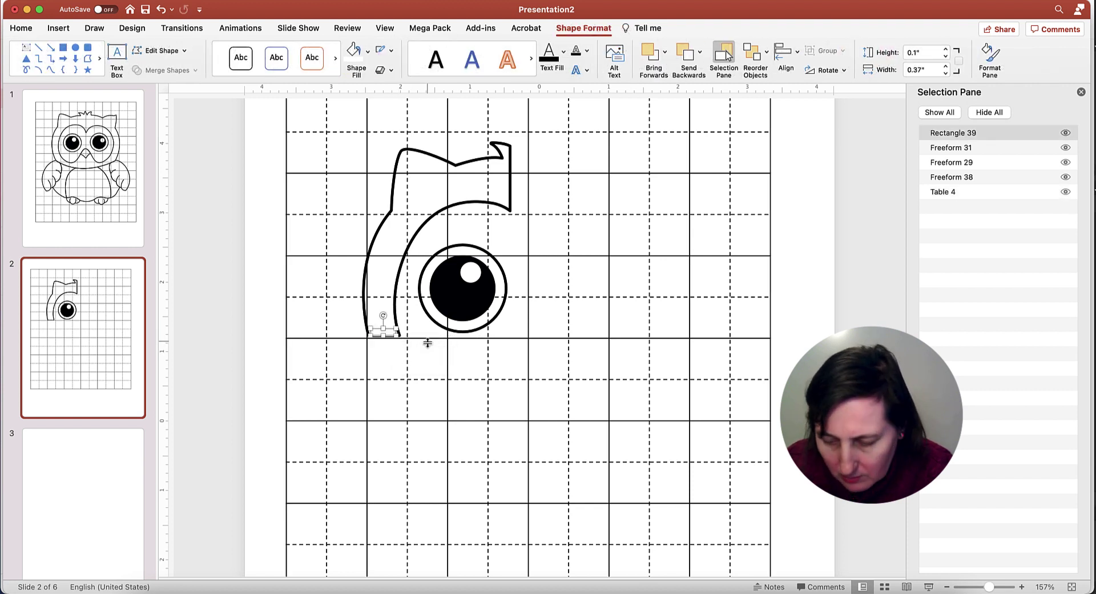
{"action": "key", "text": "super+z"}
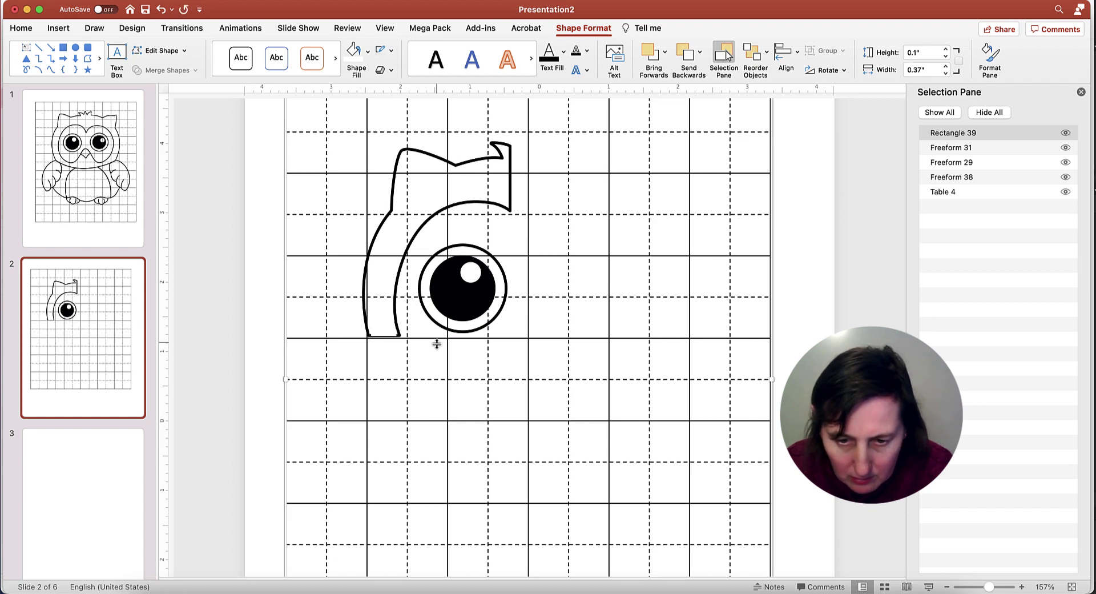
{"action": "left_click", "coordinate": [425, 344]}
{"action": "left_click", "coordinate": [392, 336]}
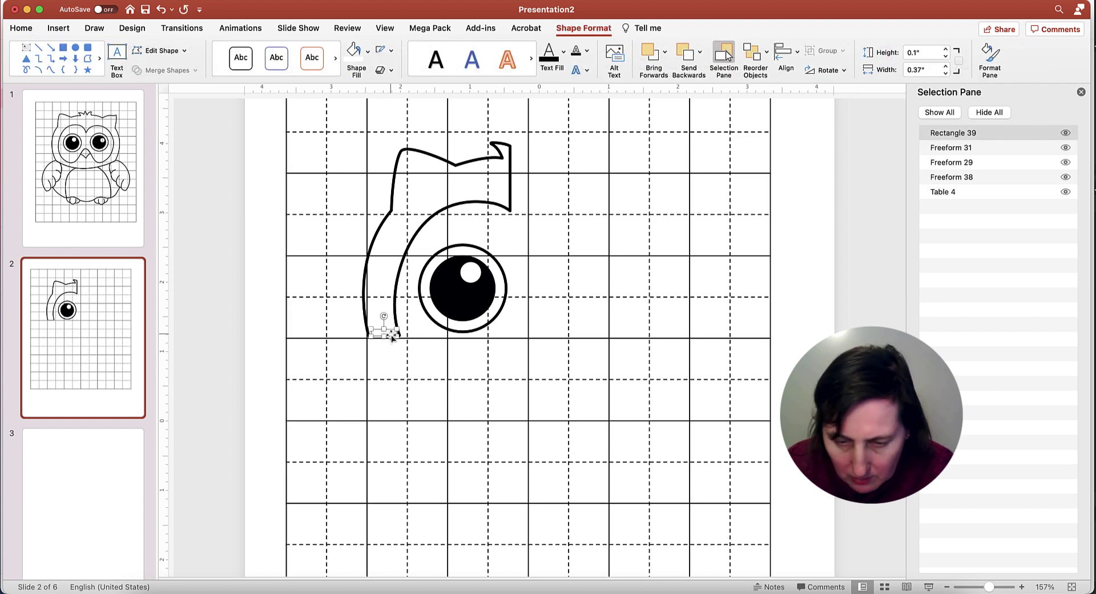
{"action": "left_click", "coordinate": [398, 360]}
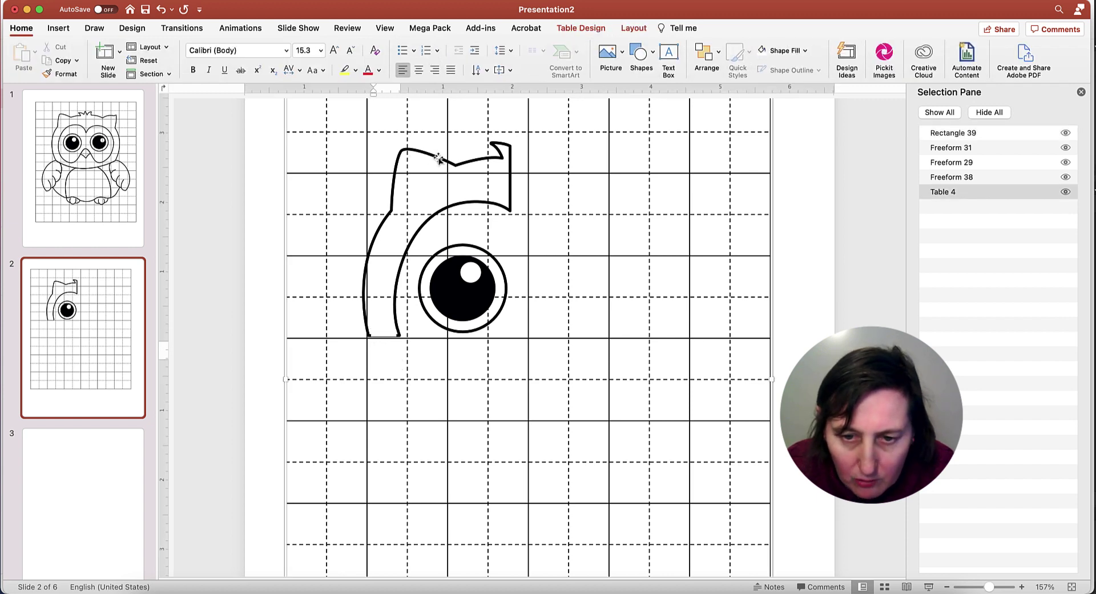
{"action": "left_click_drag", "start_coordinate": [438, 159], "coordinate": [440, 153]}
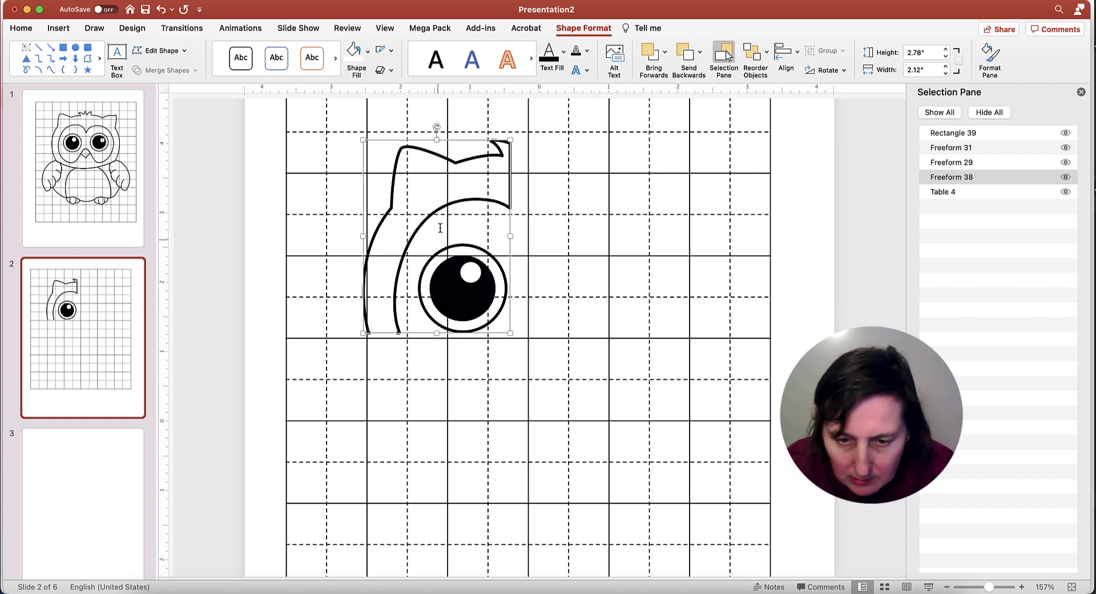
{"action": "left_click", "coordinate": [421, 352]}
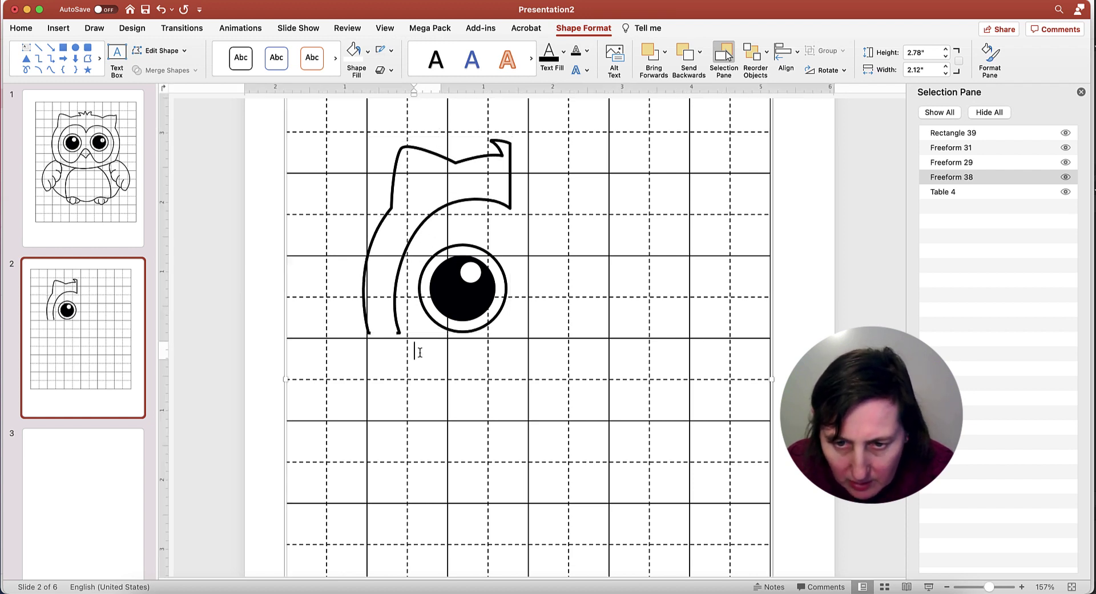
Widen the mask strip to 0.09" by 0.66" so it spans both bottom ends of the curve
{"action": "left_click", "coordinate": [387, 334]}
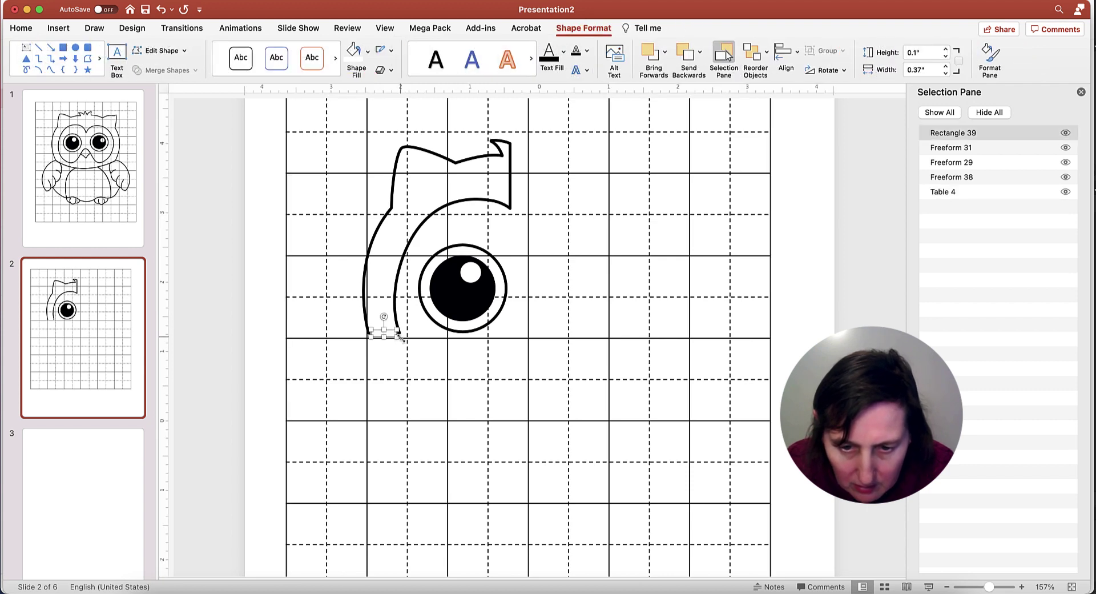
{"action": "left_click_drag", "start_coordinate": [399, 337], "coordinate": [401, 337]}
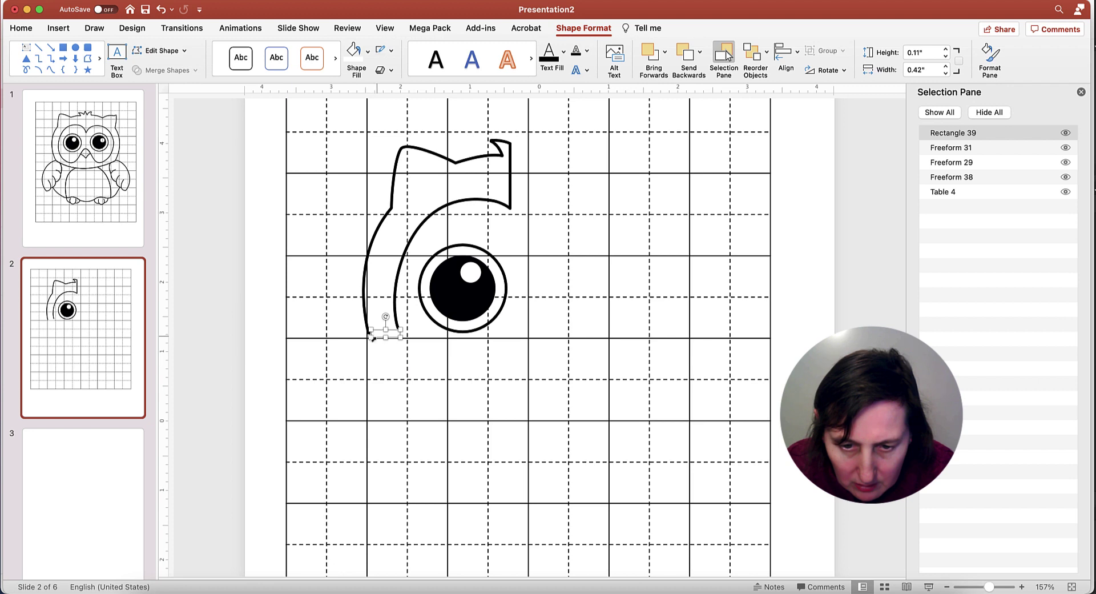
{"action": "left_click", "coordinate": [440, 345]}
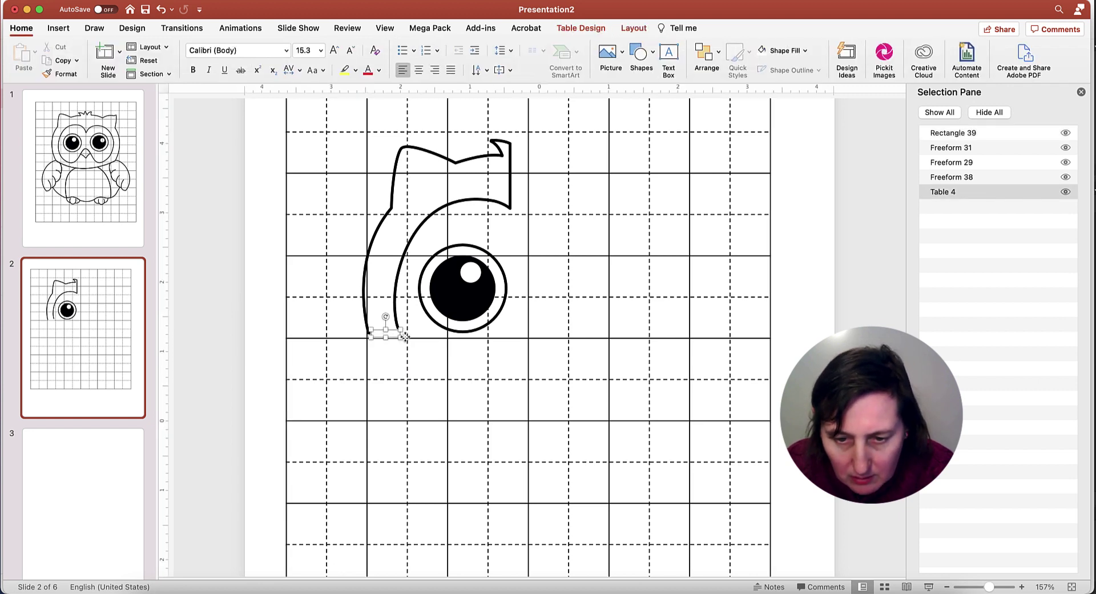
{"action": "left_click", "coordinate": [388, 333]}
{"action": "left_click_drag", "start_coordinate": [401, 338], "coordinate": [368, 330]}
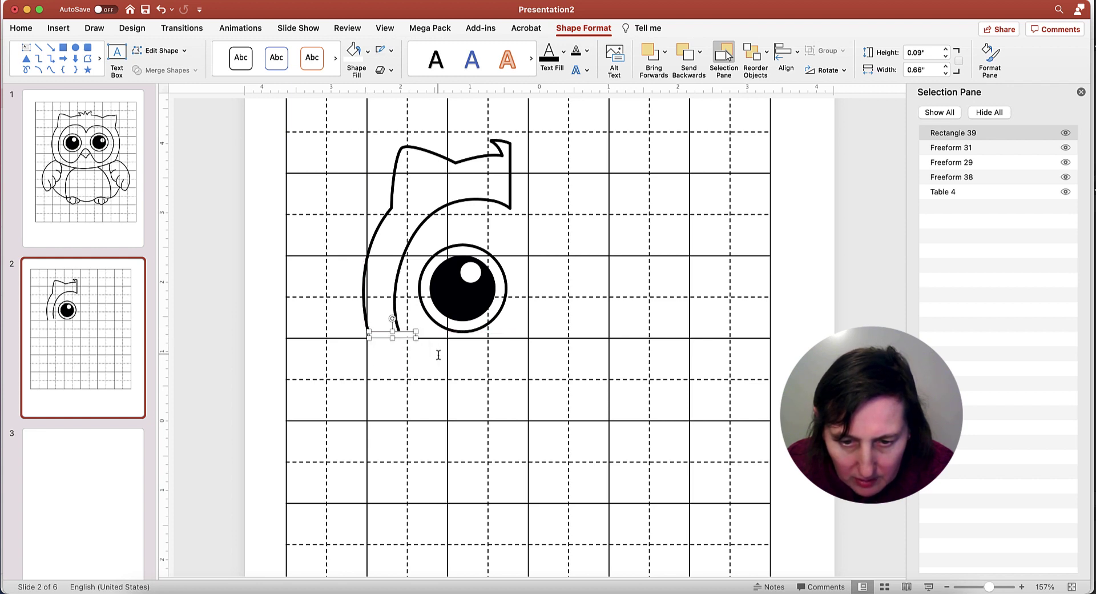
{"action": "left_click", "coordinate": [497, 374]}
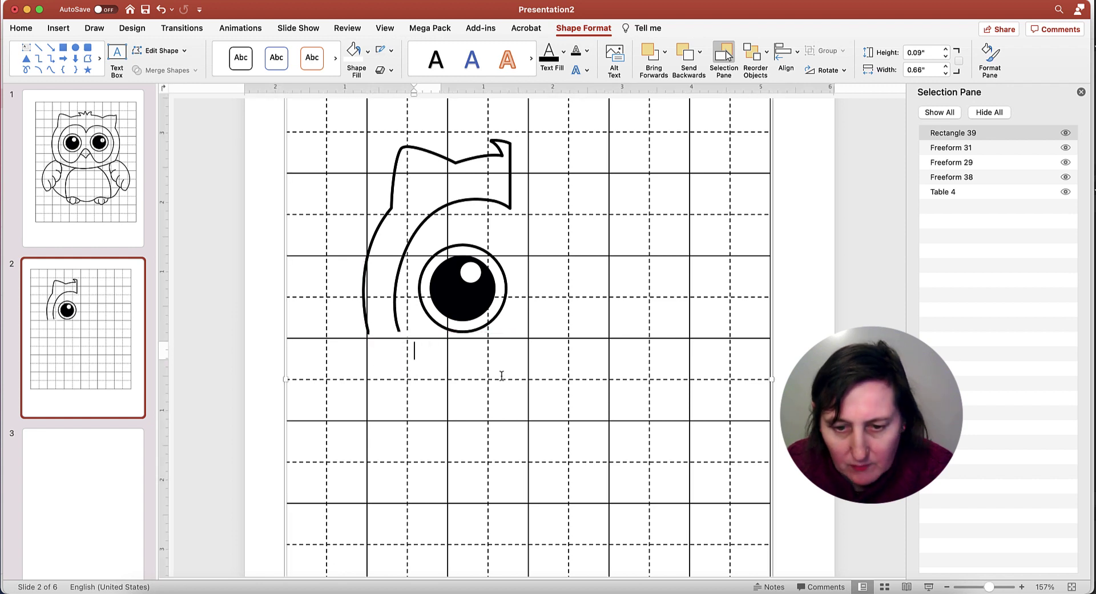
{"action": "left_click", "coordinate": [382, 334]}
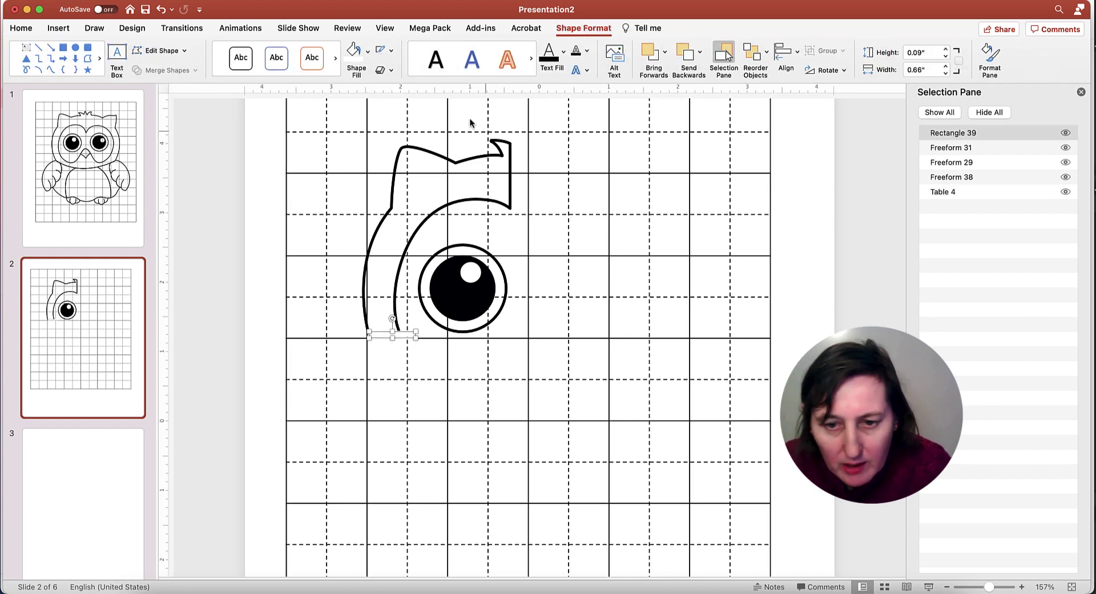
Cover the ear's right edge with a white, outline-free rectangle nudged slightly left
{"action": "left_click", "coordinate": [62, 30]}
{"action": "left_click", "coordinate": [275, 50]}
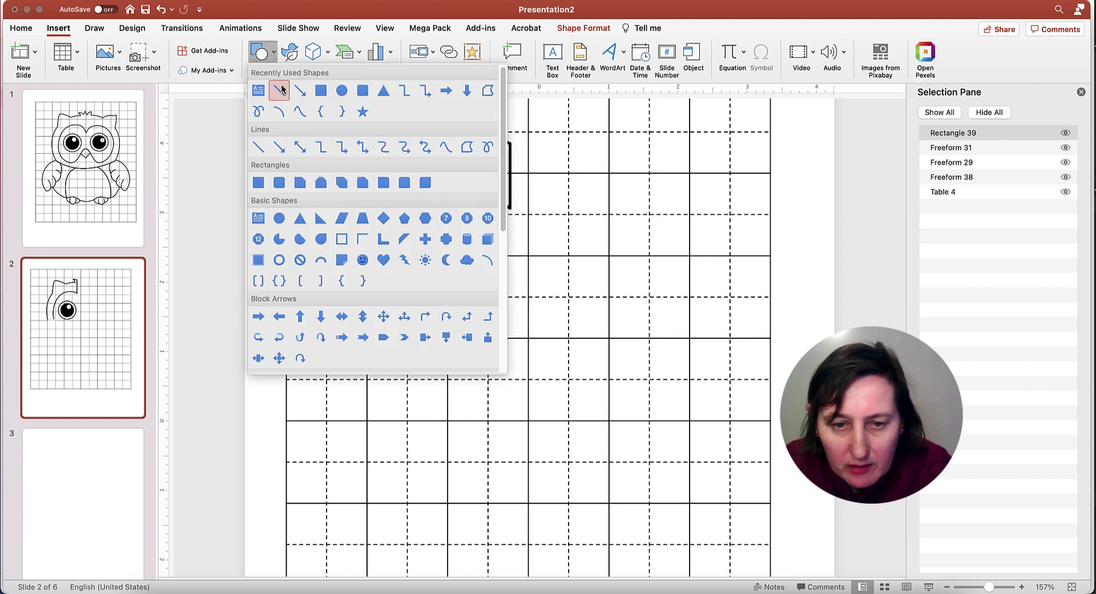
{"action": "left_click", "coordinate": [321, 90]}
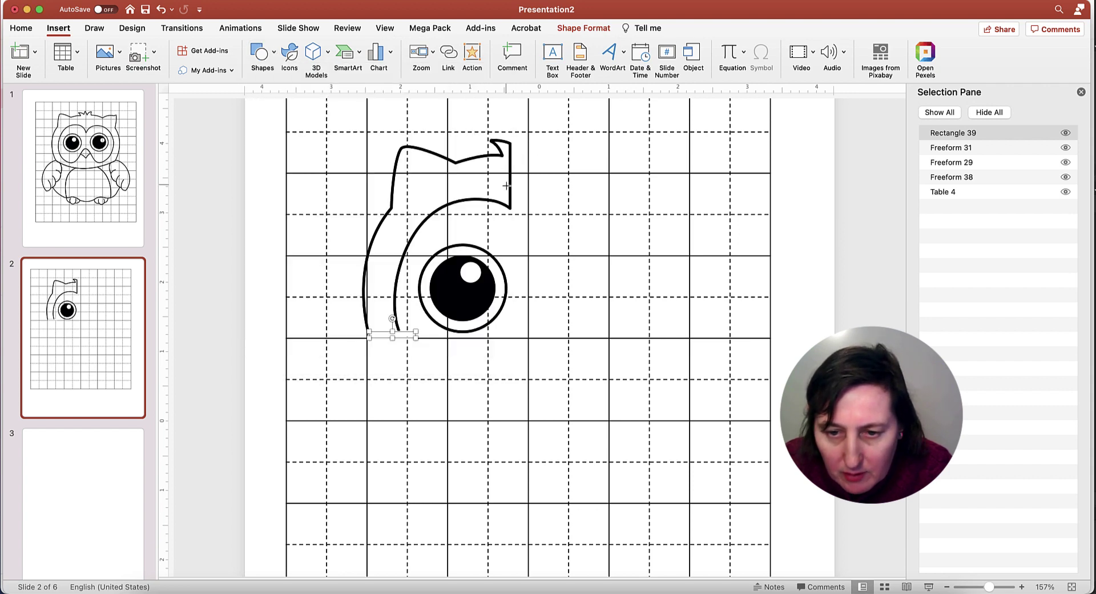
{"action": "left_click_drag", "start_coordinate": [505, 177], "coordinate": [524, 204]}
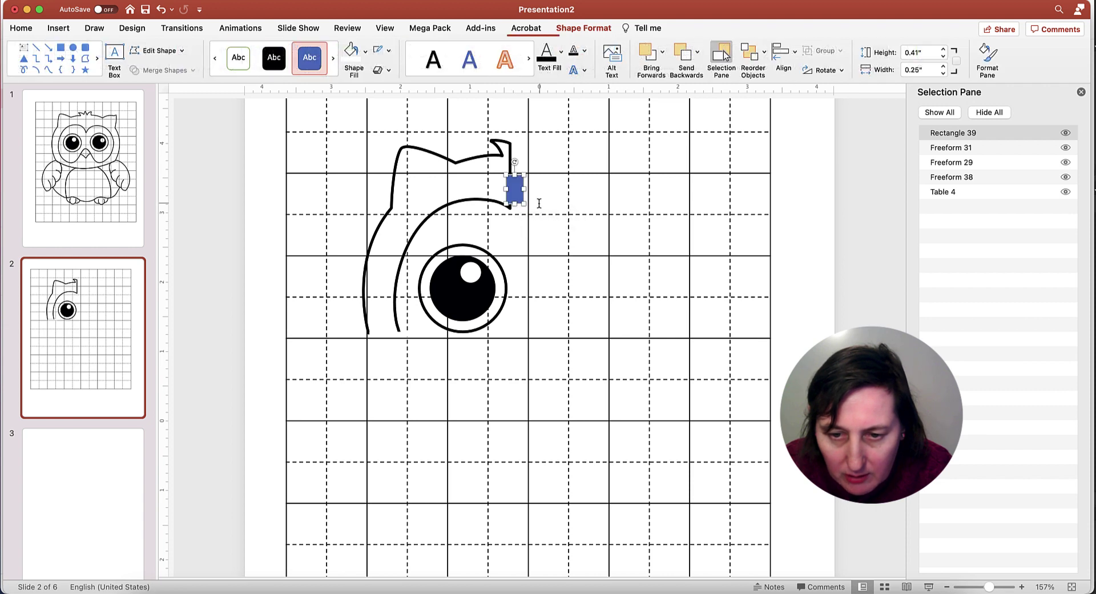
{"action": "left_click", "coordinate": [356, 51]}
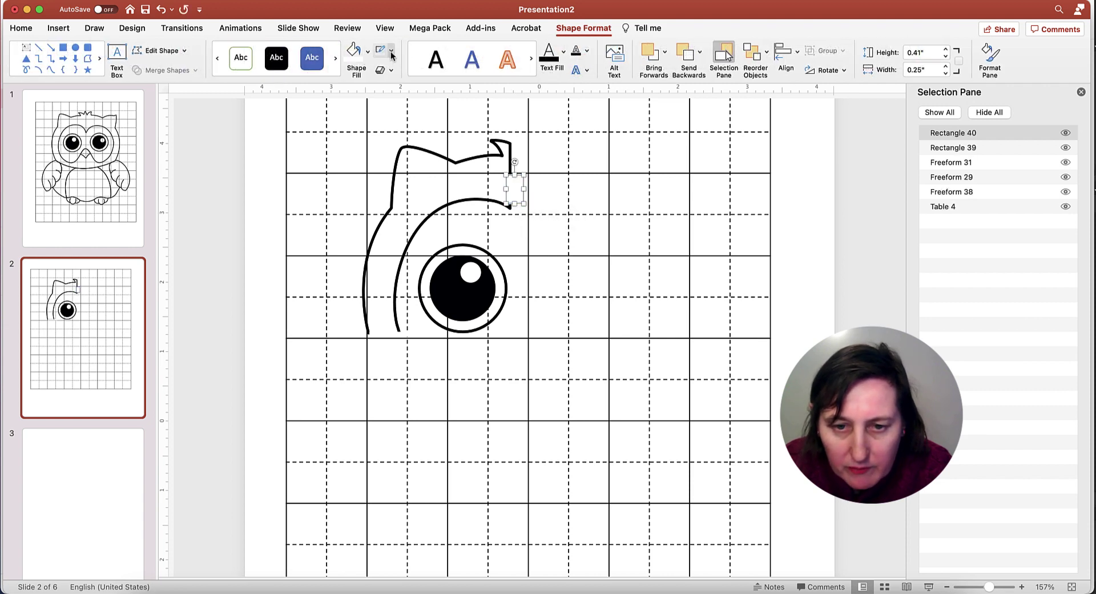
{"action": "left_click", "coordinate": [391, 50]}
{"action": "left_click", "coordinate": [402, 74]}
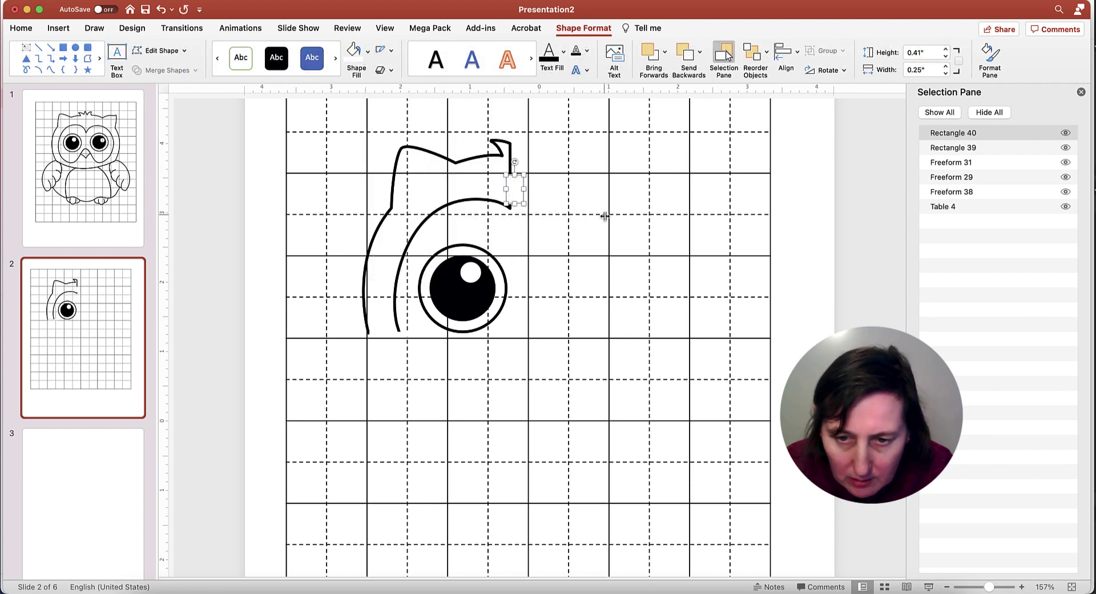
{"action": "key", "text": "Left"}
{"action": "key", "text": "Left"}
{"action": "key", "text": "Left"}
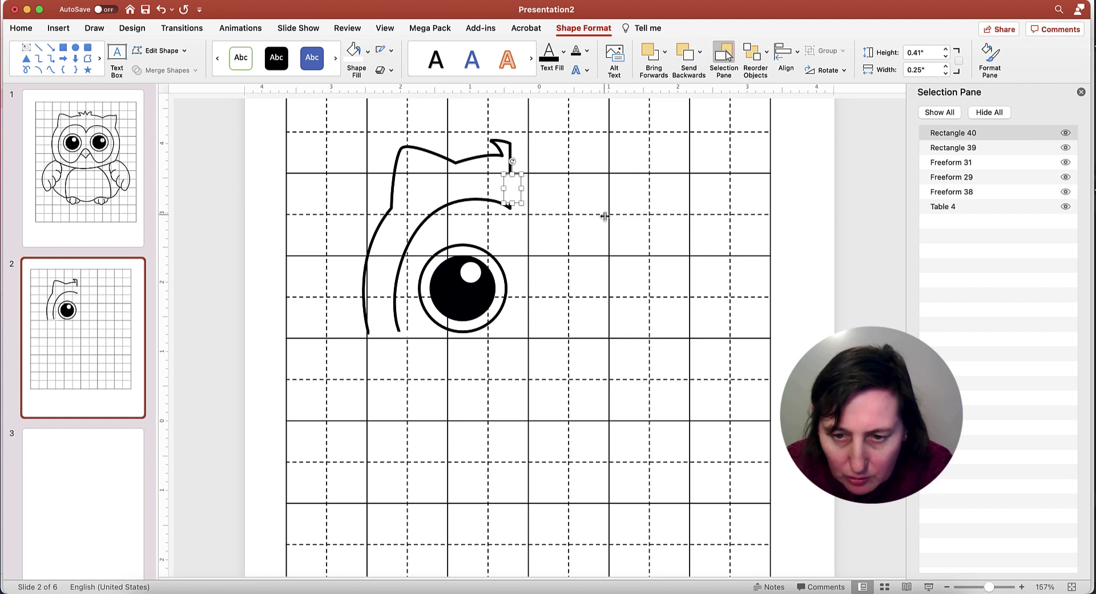
Draw a second 0.25" by 0.12" rectangle hiding the hooked tip of the inner curve
{"action": "left_click", "coordinate": [604, 216]}
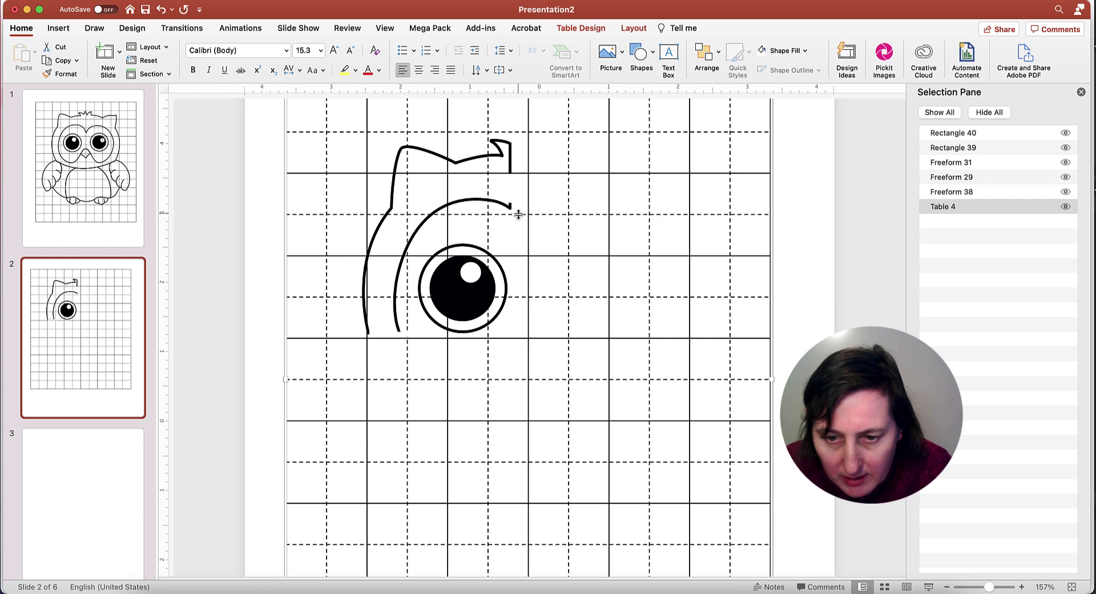
{"action": "mouse_move", "coordinate": [512, 184]}
{"action": "left_mouse_down"}
{"action": "mouse_move", "coordinate": [535, 216]}
{"action": "mouse_move", "coordinate": [516, 213]}
{"action": "mouse_move", "coordinate": [516, 223]}
{"action": "mouse_move", "coordinate": [516, 212]}
{"action": "left_mouse_up"}
{"action": "left_click", "coordinate": [607, 228]}
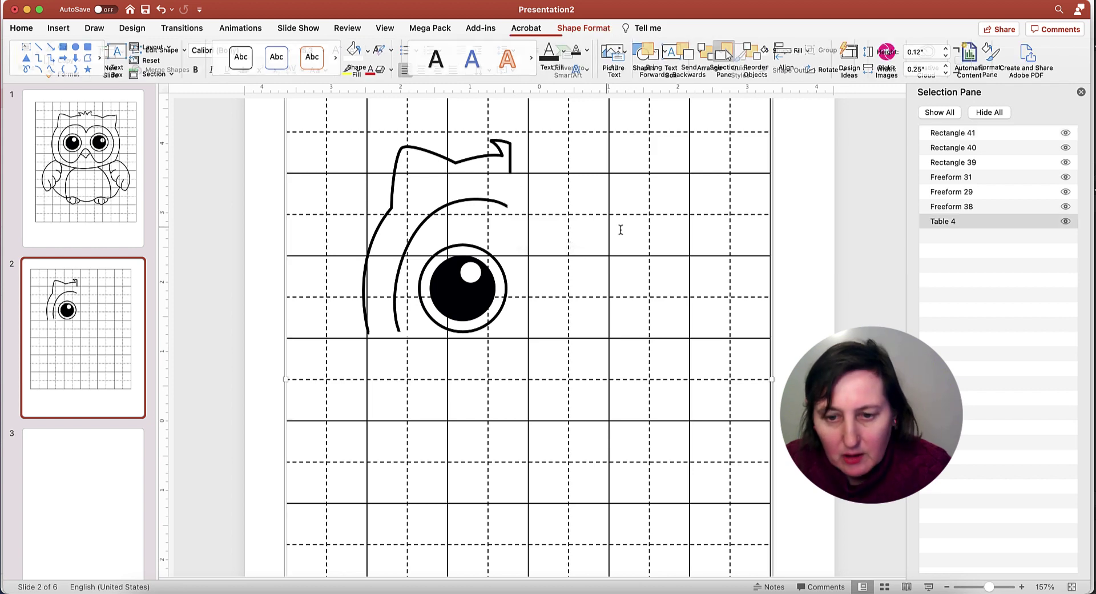